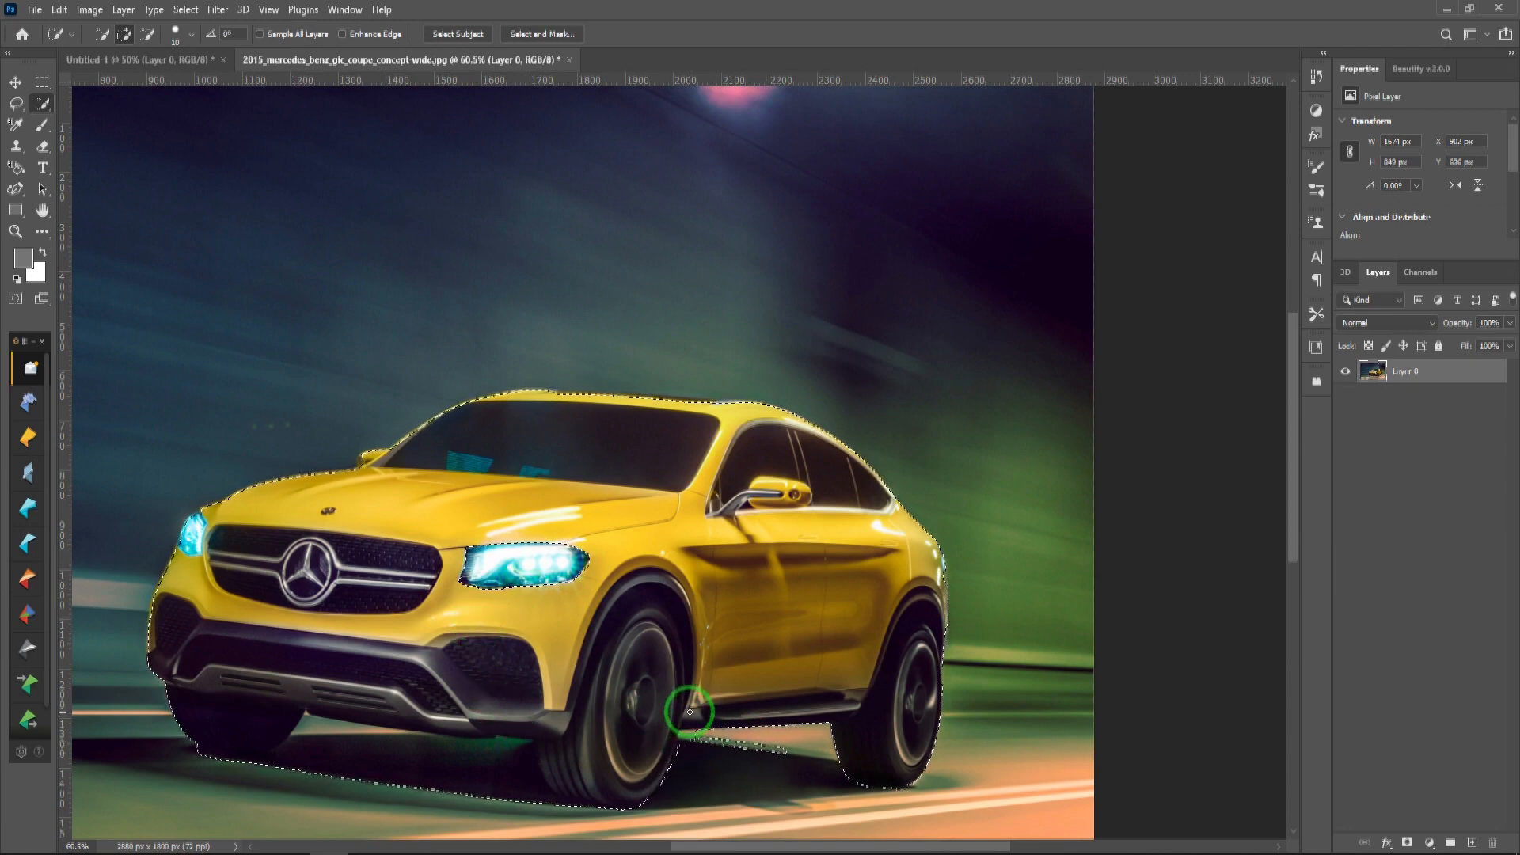
Step: Subtract the wheels, wheel arches and black lower bumper from the car selection with the Quick Selection tool
key(alt)
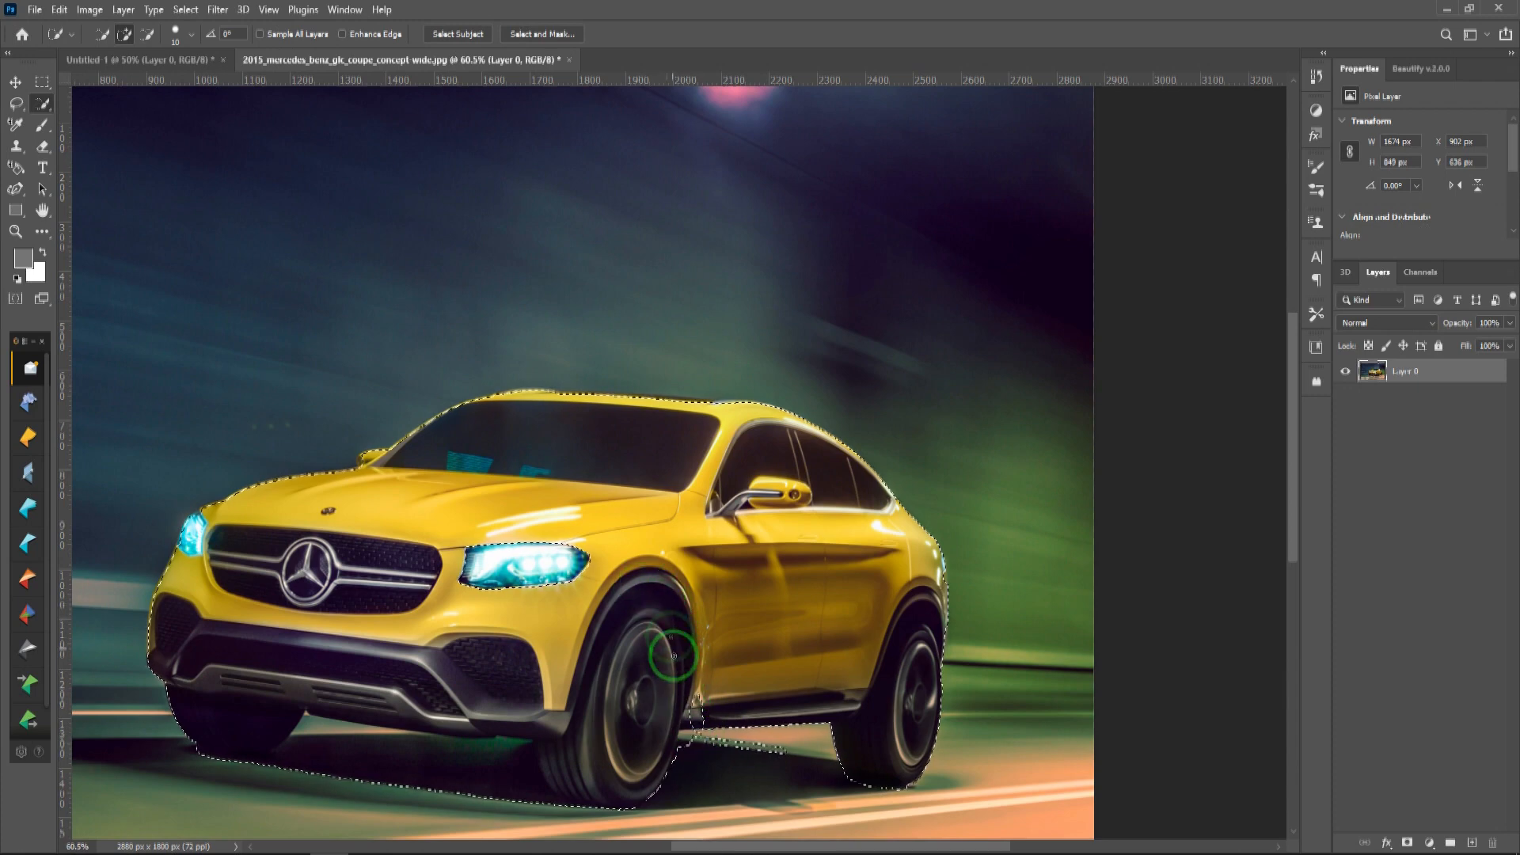
key(alt)
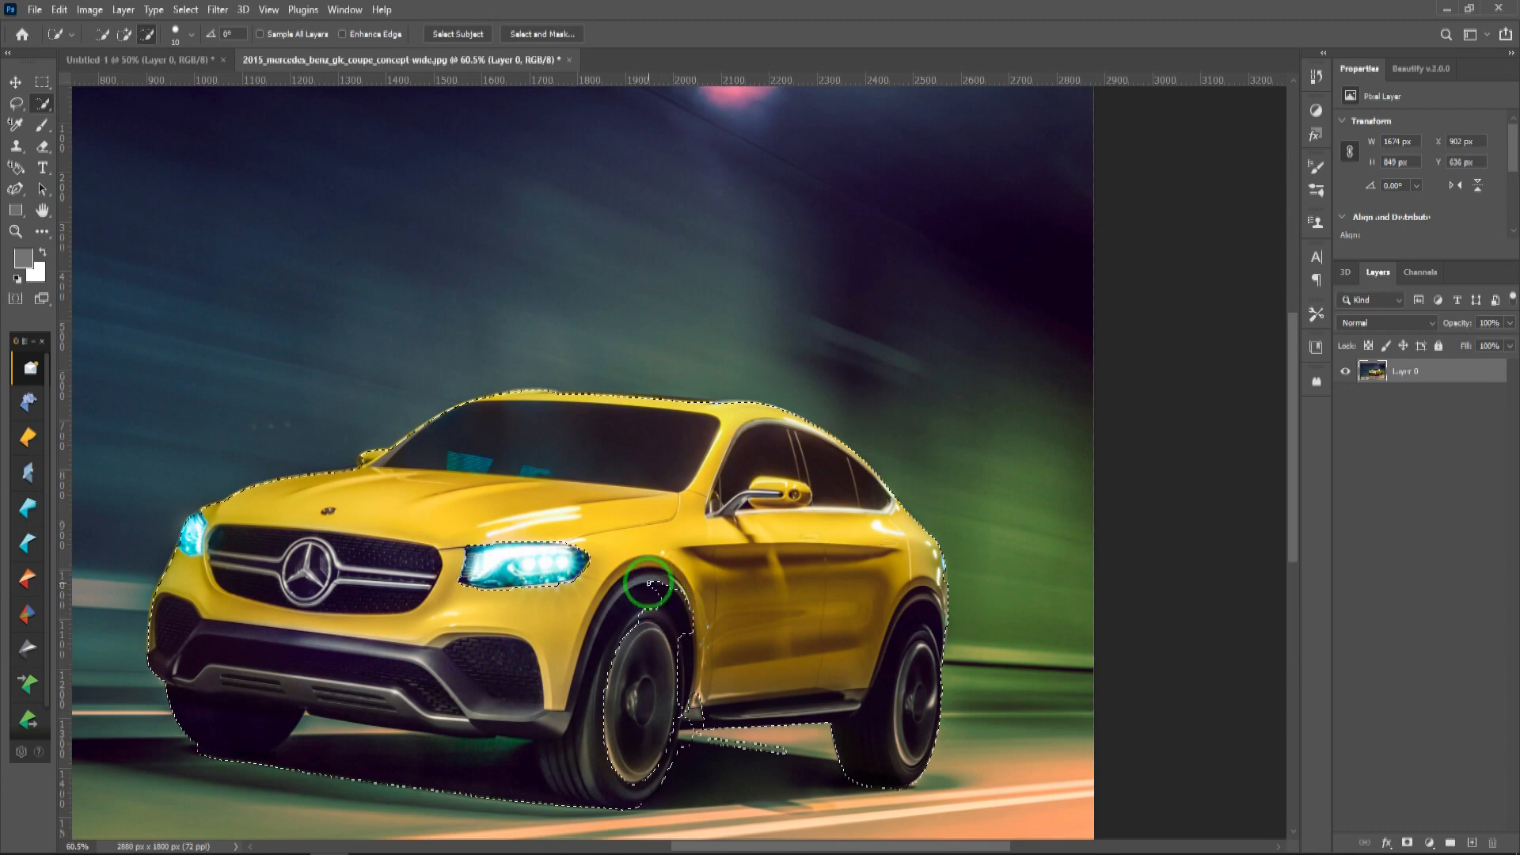
mouse_move(644, 570)
mouse_down()
mouse_move(602, 621)
mouse_move(571, 731)
mouse_move(522, 702)
mouse_move(521, 679)
mouse_up()
mouse_move(652, 665)
mouse_down()
mouse_move(629, 609)
mouse_move(643, 578)
mouse_move(679, 628)
mouse_move(683, 702)
mouse_up()
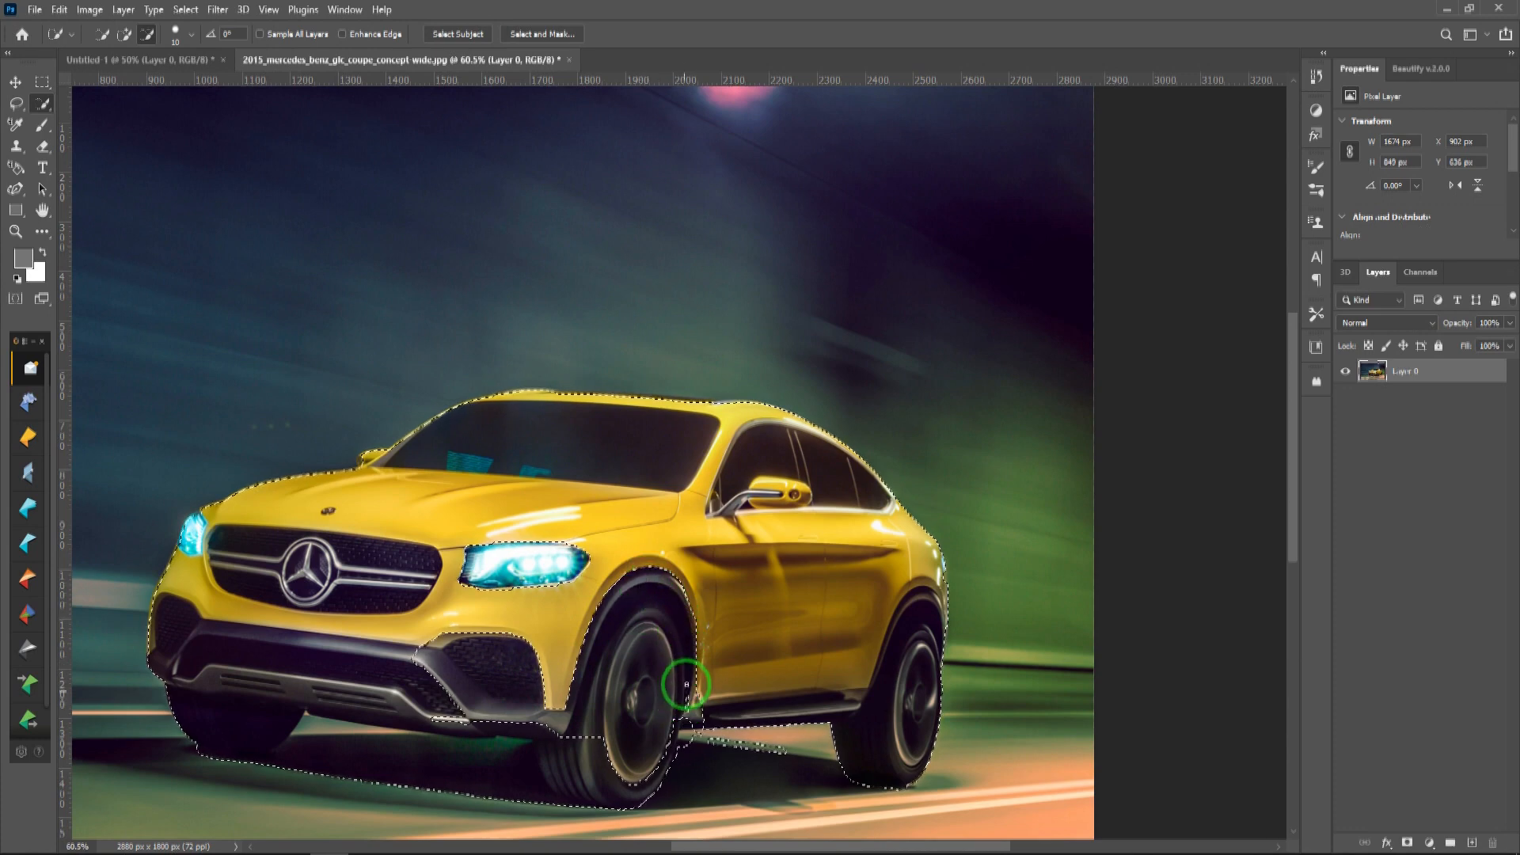
mouse_move(687, 717)
mouse_down()
mouse_move(679, 702)
mouse_move(654, 768)
mouse_move(629, 784)
mouse_up()
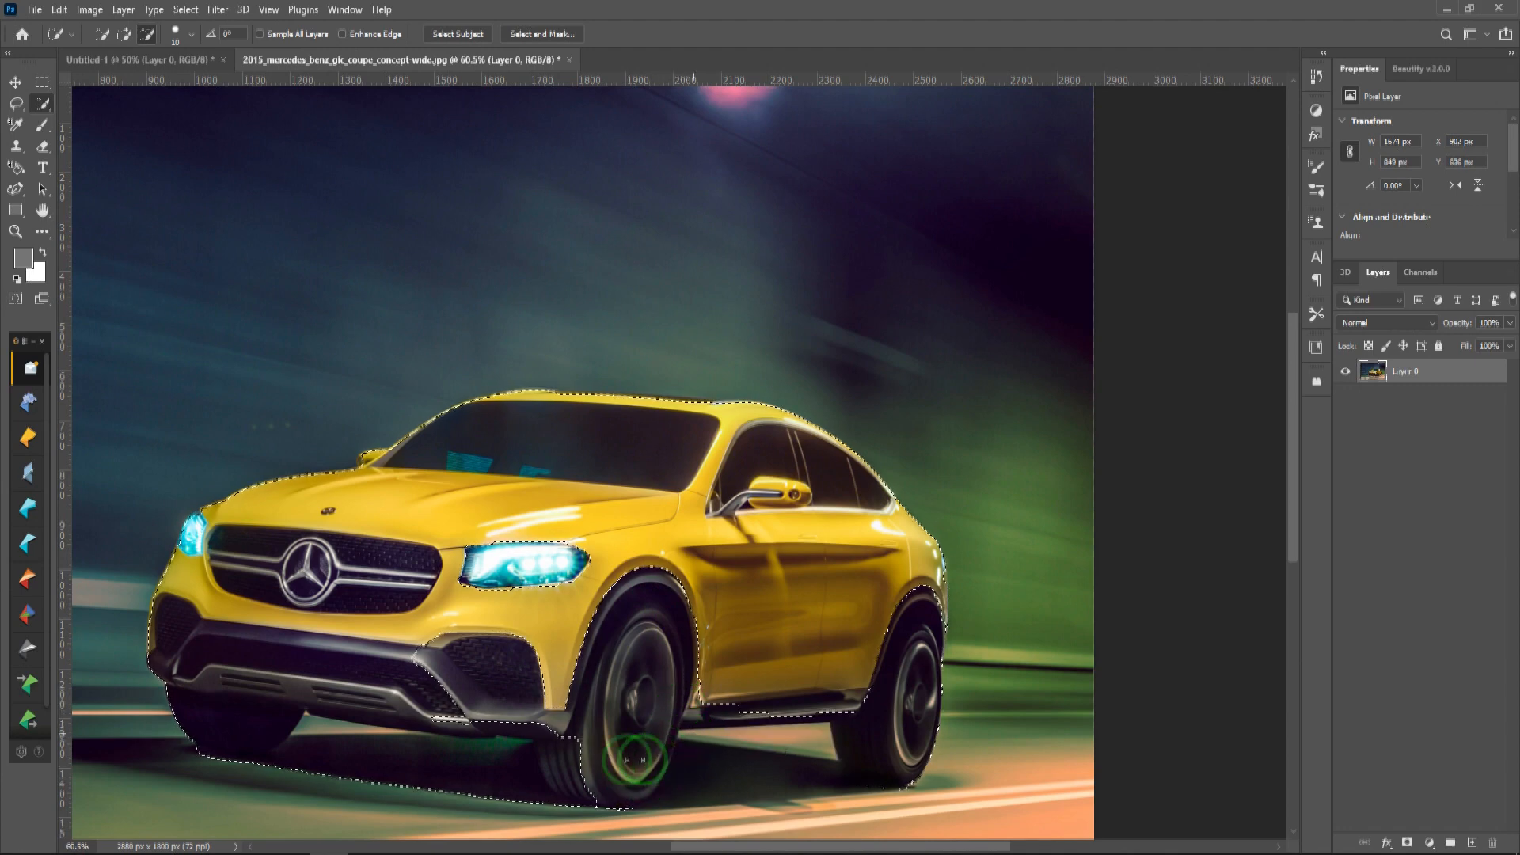
mouse_move(611, 724)
mouse_down()
mouse_move(580, 749)
mouse_move(594, 745)
mouse_up()
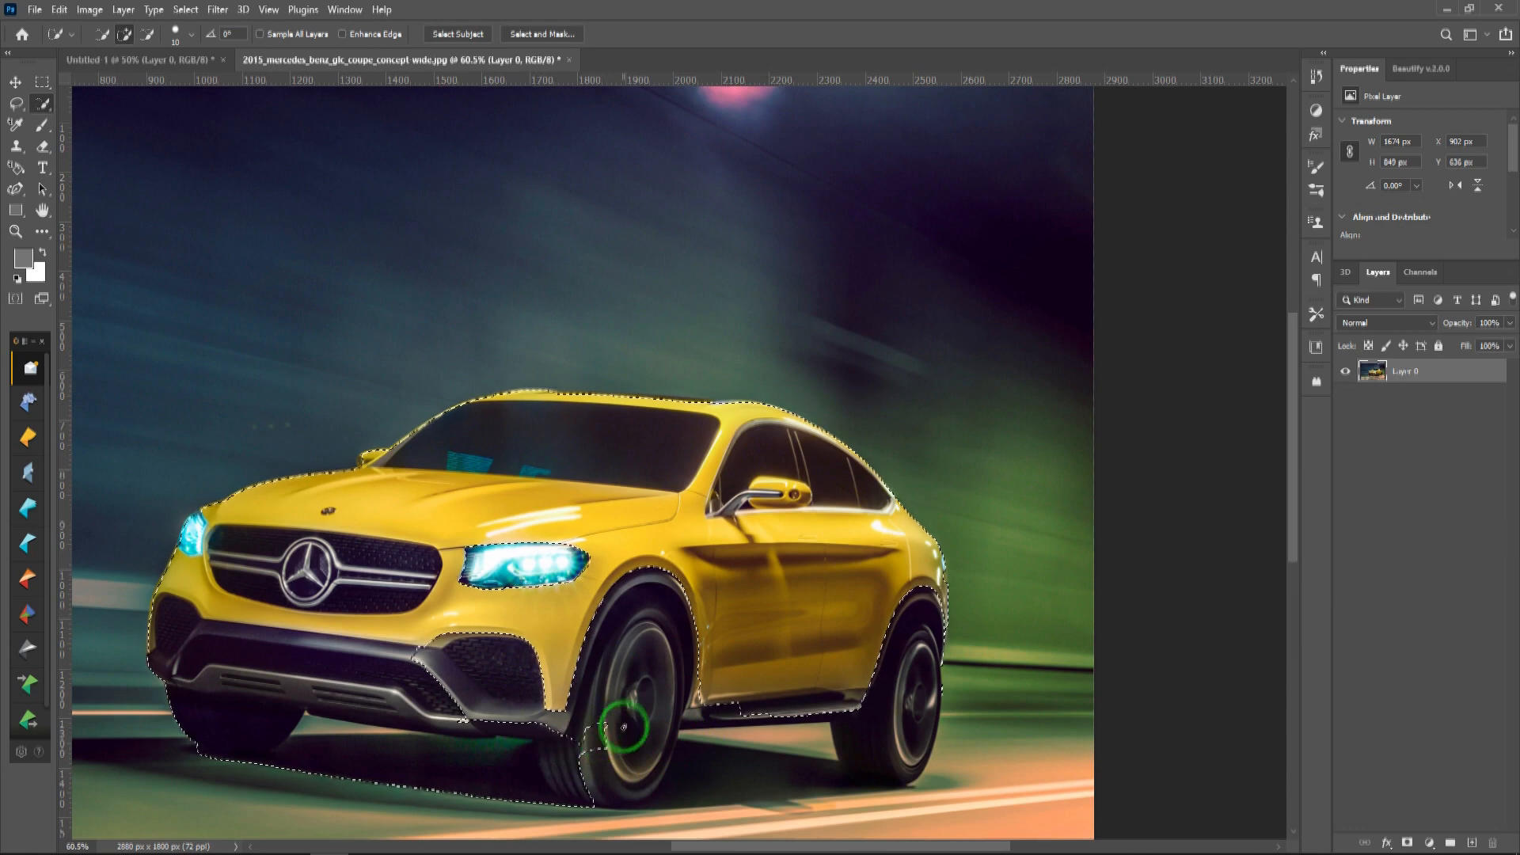
mouse_move(615, 705)
mouse_down()
mouse_move(577, 753)
mouse_move(596, 750)
mouse_move(600, 736)
mouse_move(493, 749)
mouse_move(570, 801)
mouse_move(410, 674)
mouse_move(180, 634)
mouse_move(192, 655)
mouse_move(340, 679)
mouse_move(415, 710)
mouse_move(435, 760)
mouse_move(428, 727)
mouse_move(428, 794)
mouse_move(187, 739)
mouse_move(161, 679)
mouse_up()
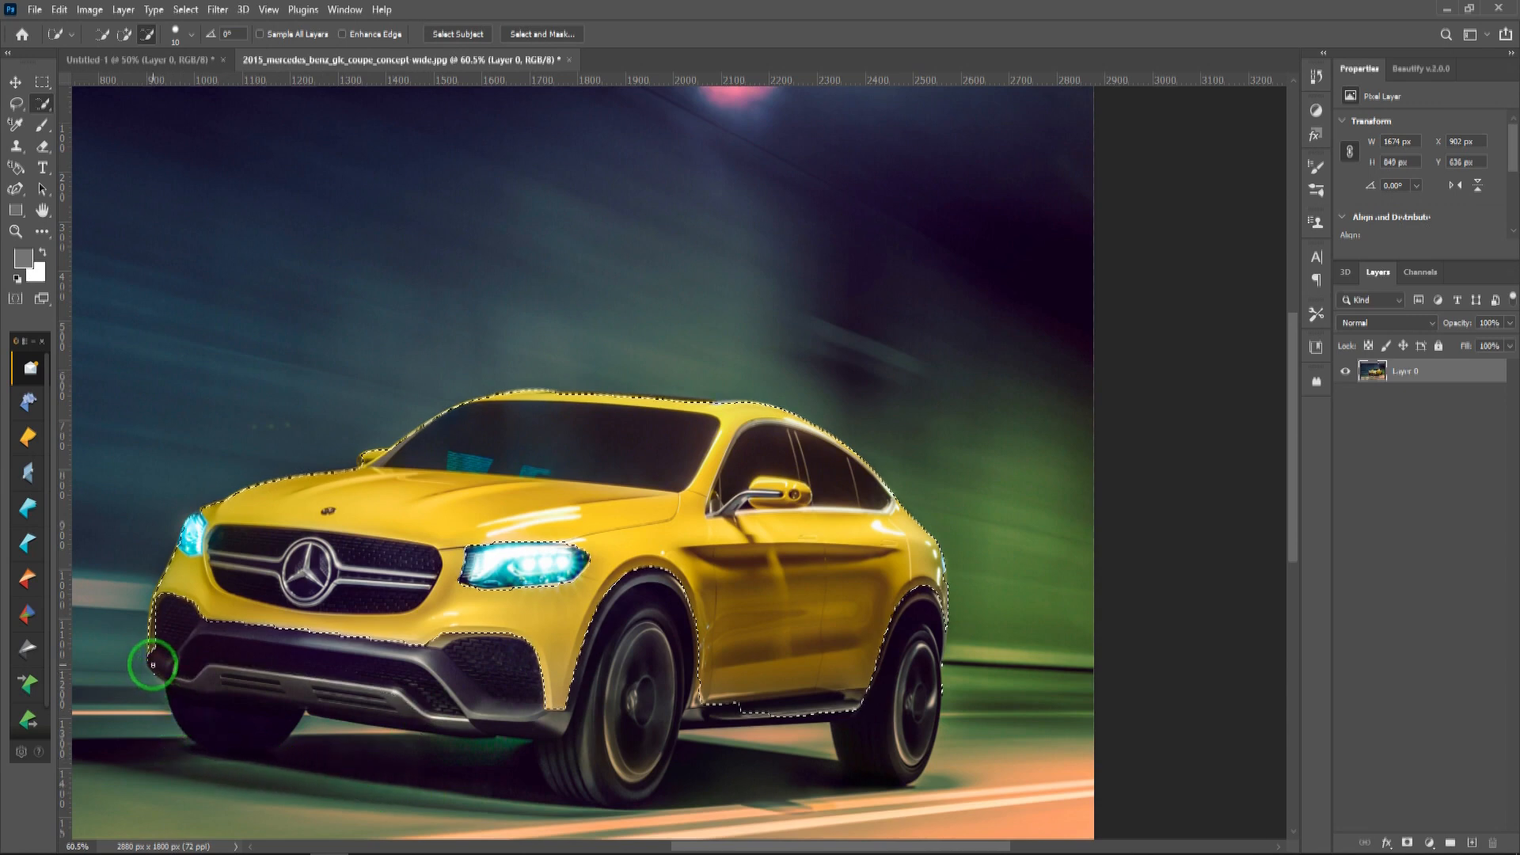
drag(156, 681, 183, 691)
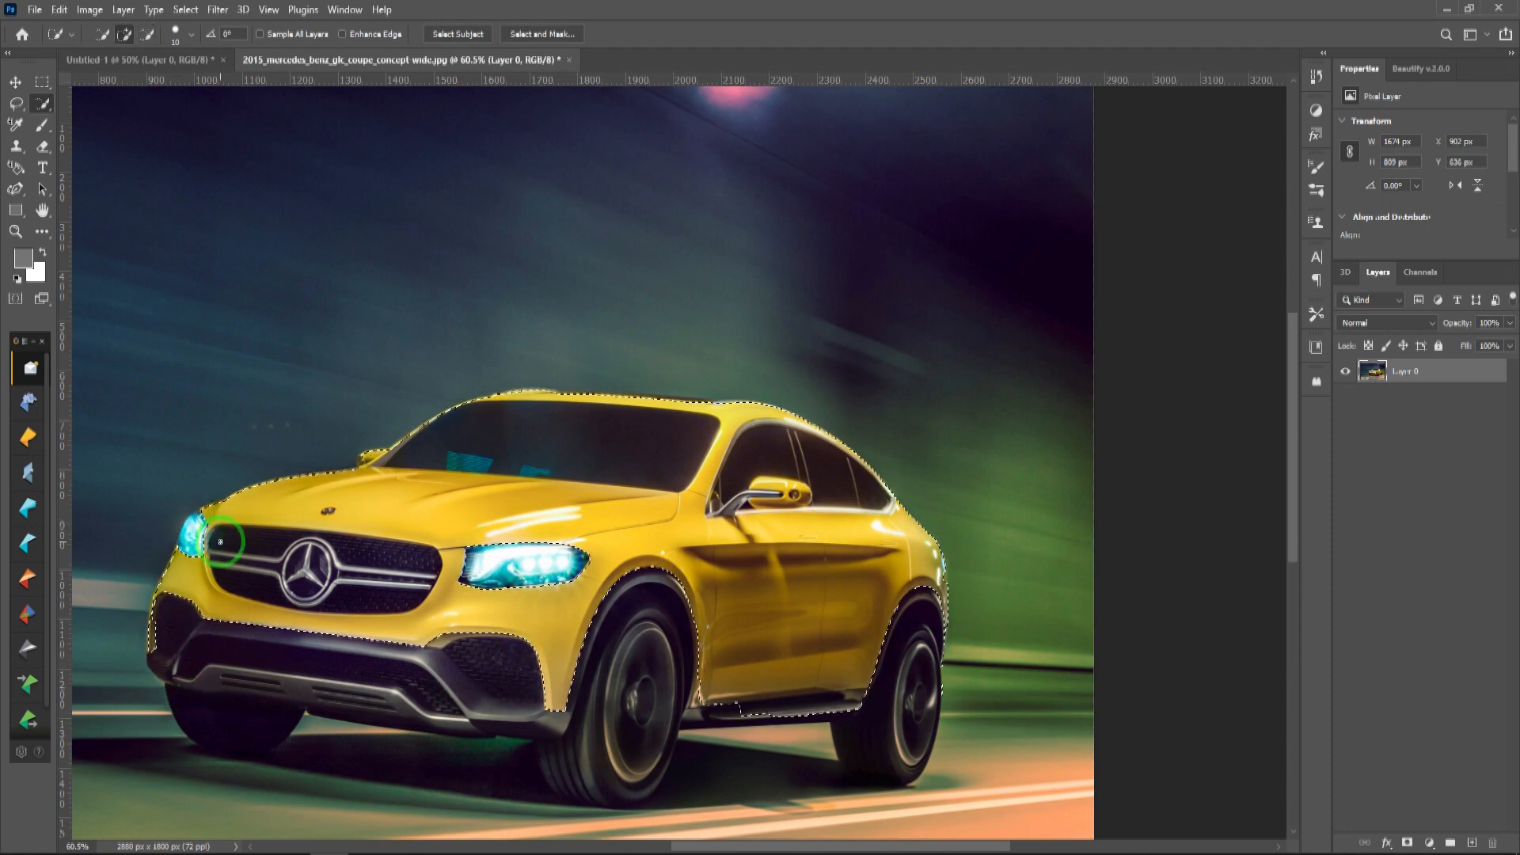
Step: Subtract the grille, windshield, side windows and sill from the selection, keeping the painted side mirror selected
key(alt)
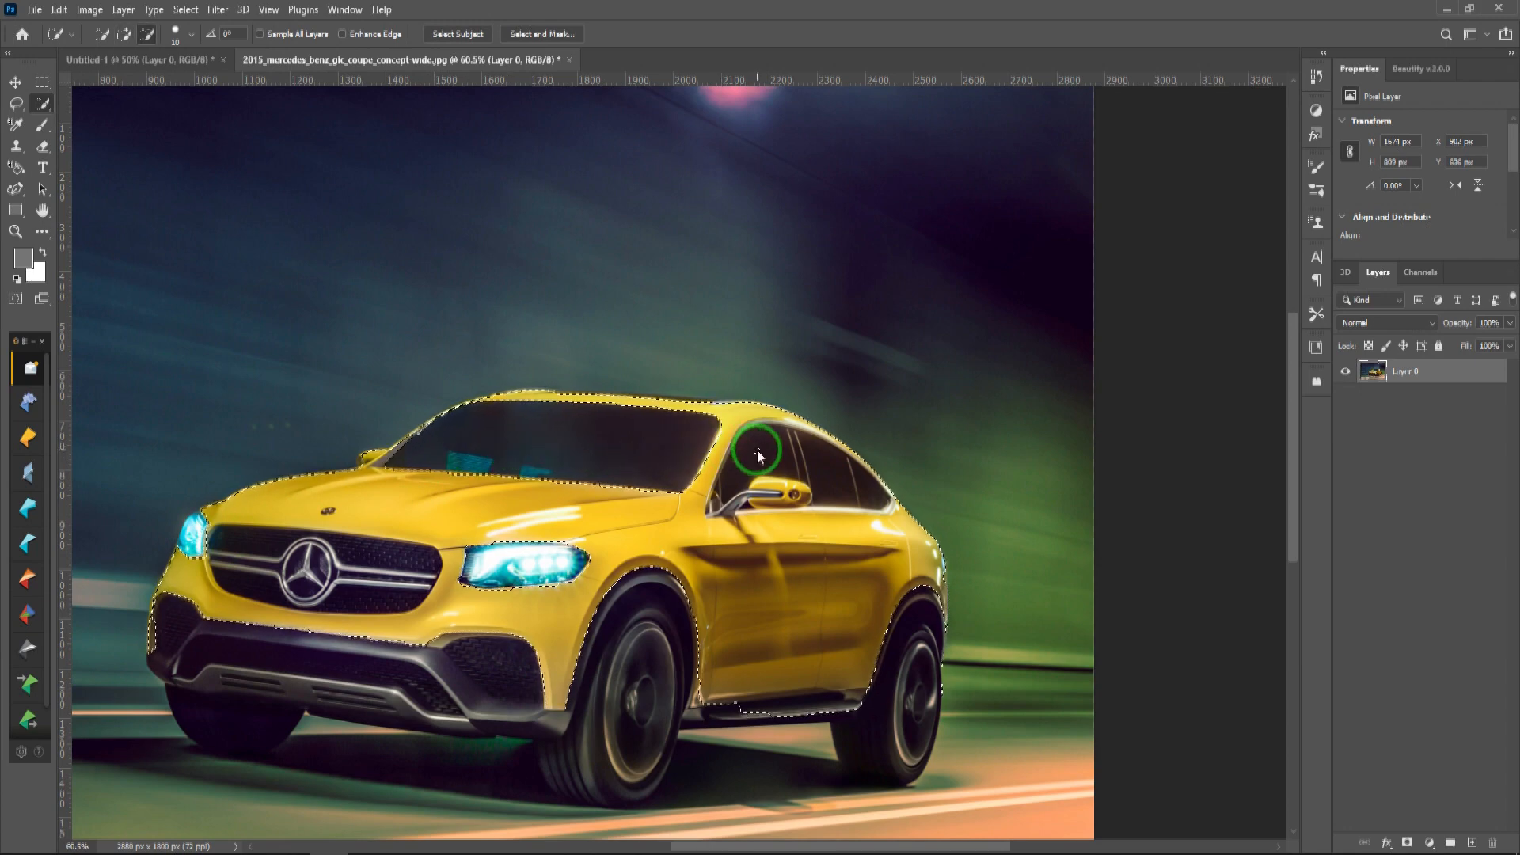
mouse_move(742, 444)
mouse_down()
mouse_move(774, 444)
mouse_move(800, 489)
mouse_up()
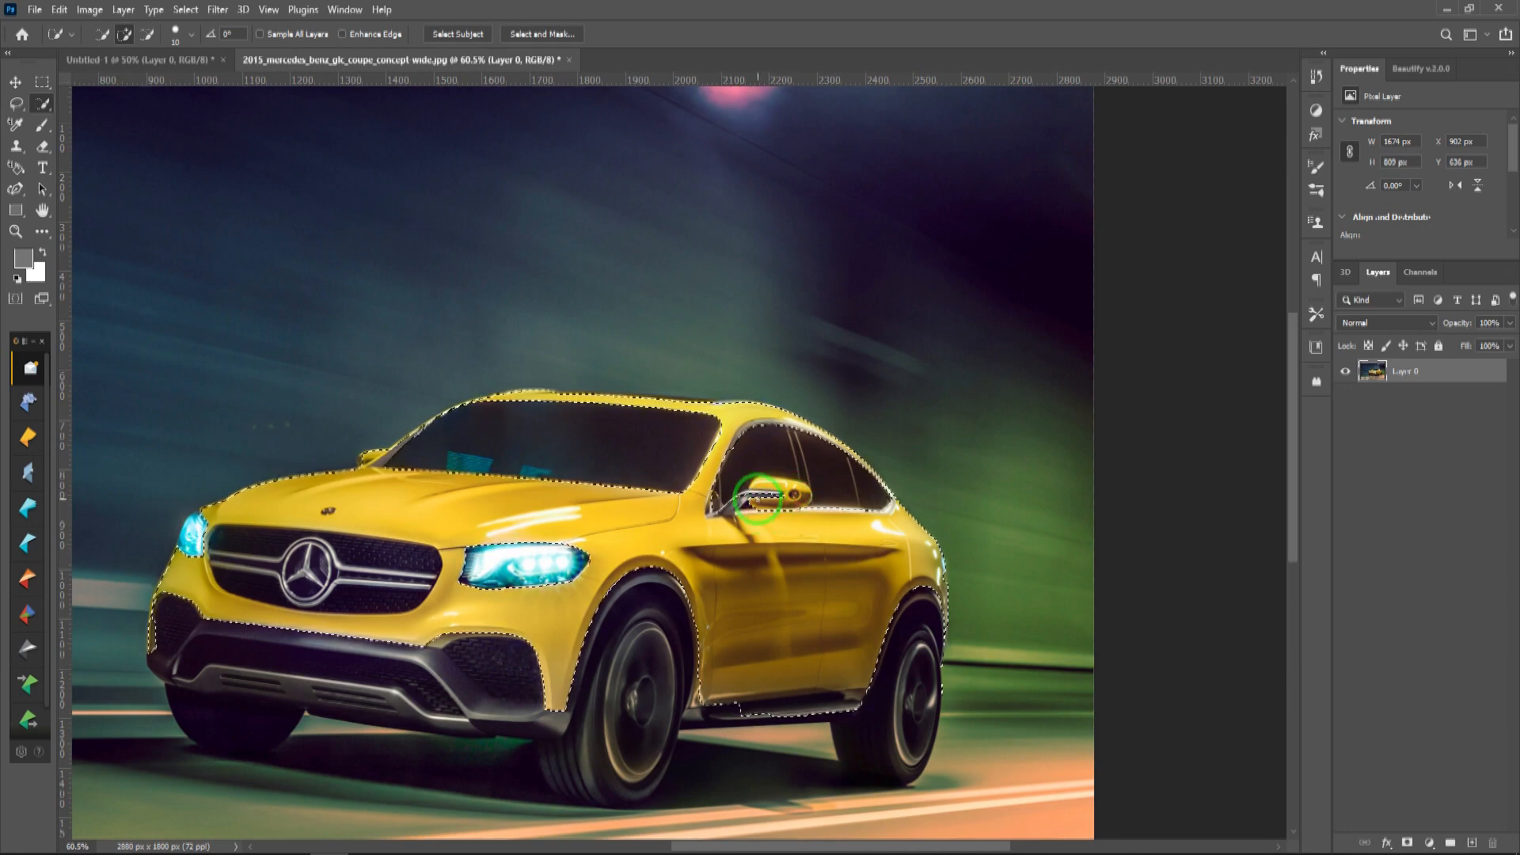
drag(759, 479, 802, 489)
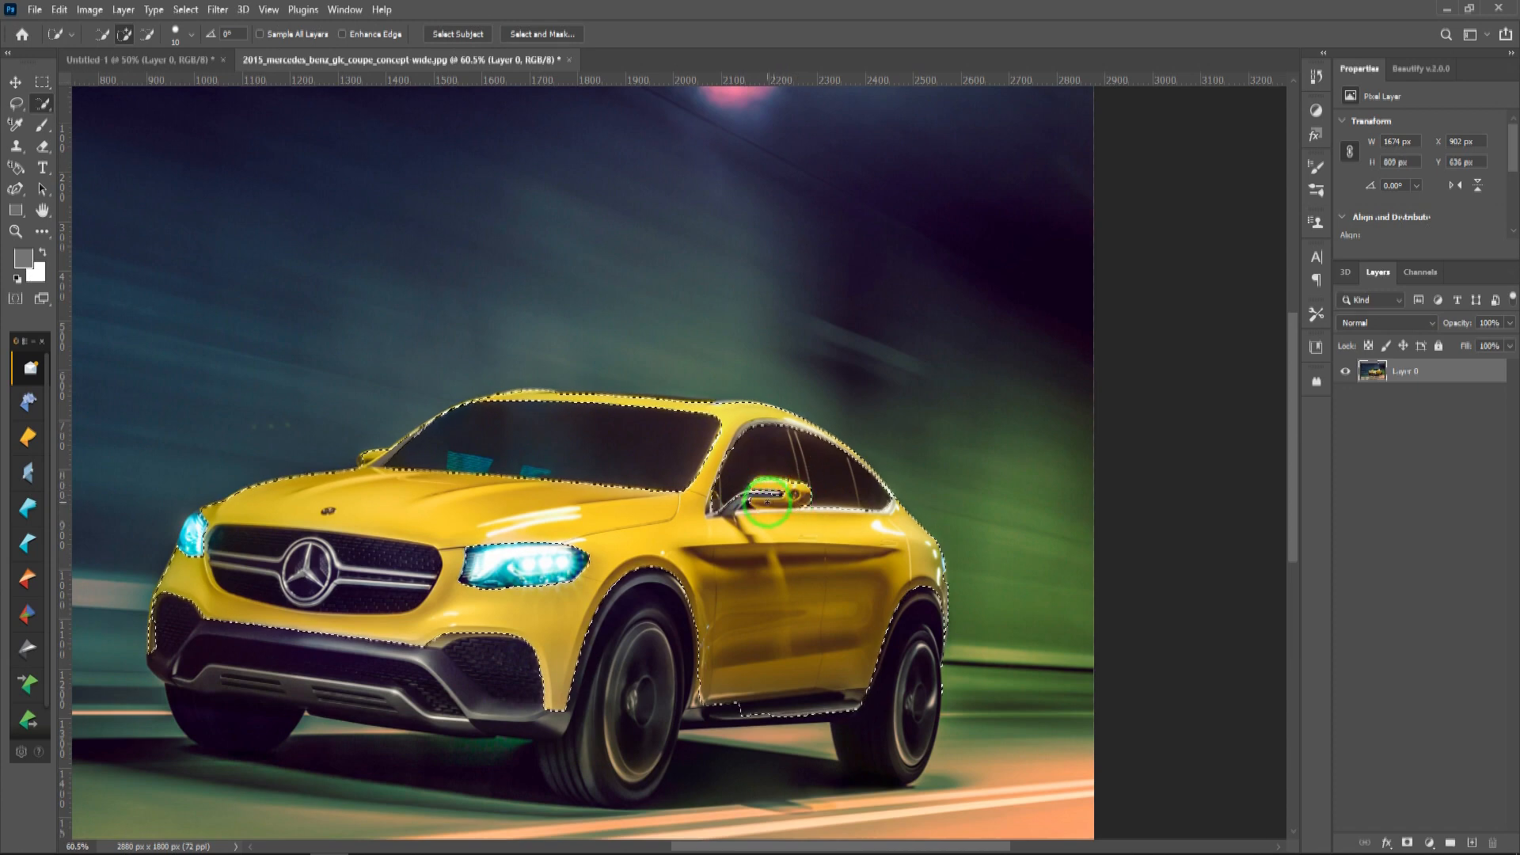
alt+click(775, 495)
drag(775, 495, 733, 506)
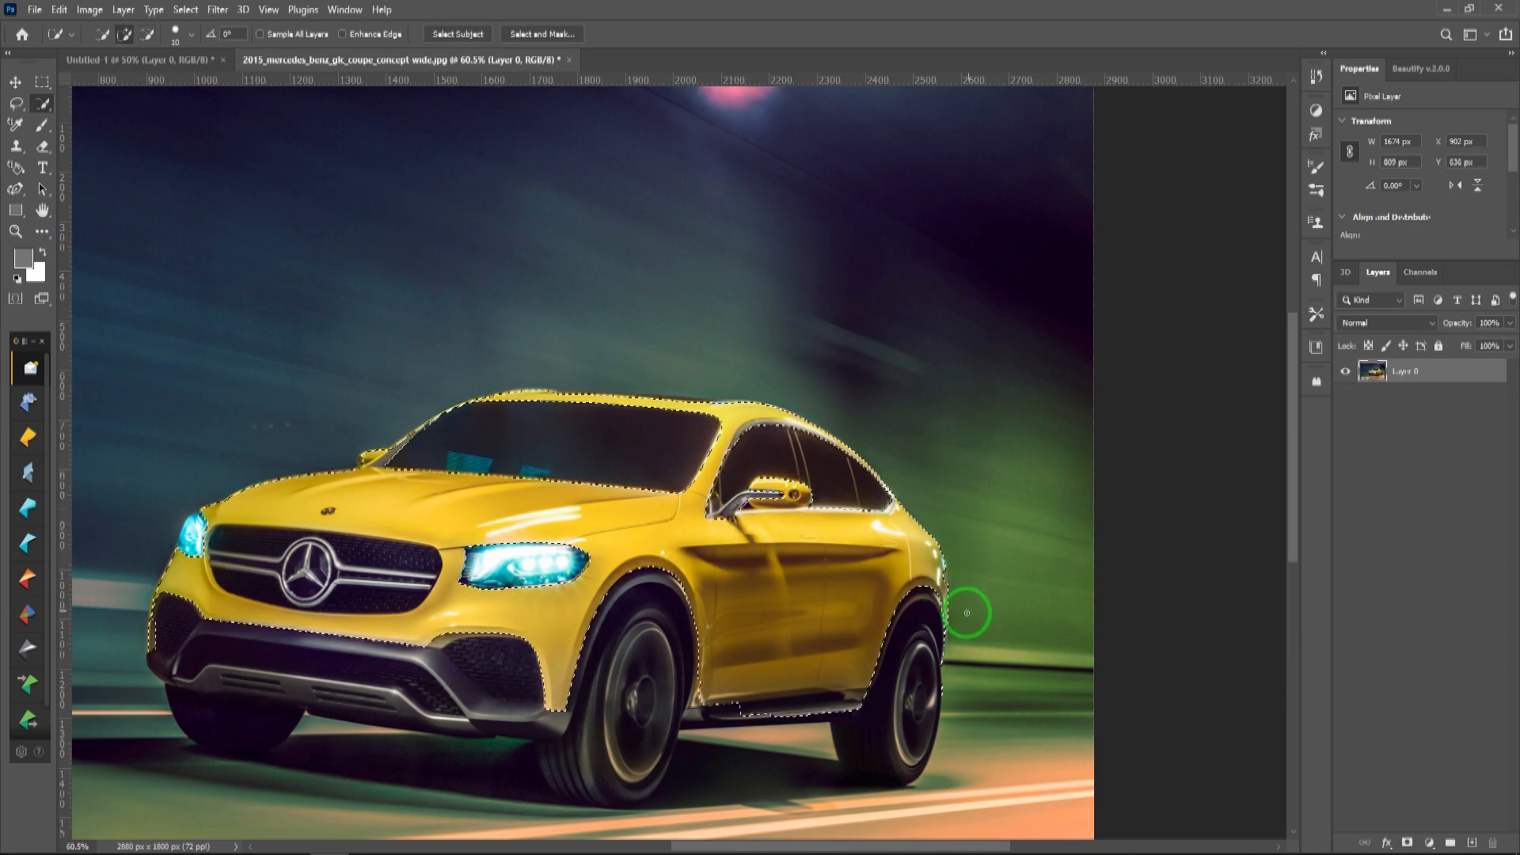
key(alt)
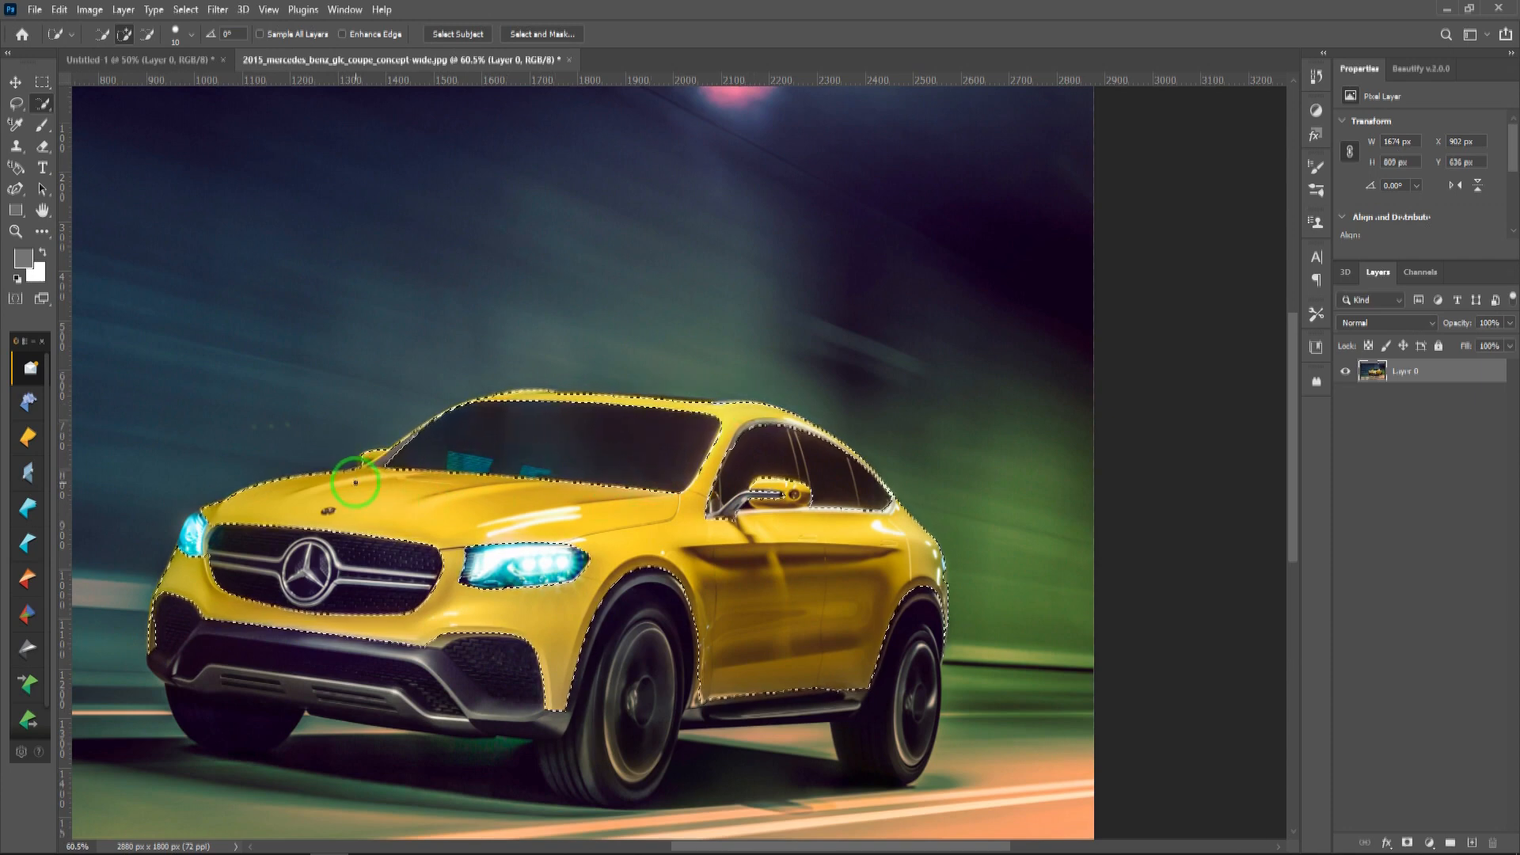
Step: Copy the selected yellow bodywork to its own layer and cover that shape with a Solid Color fill layer of #5b62f3
key(ctrl+j)
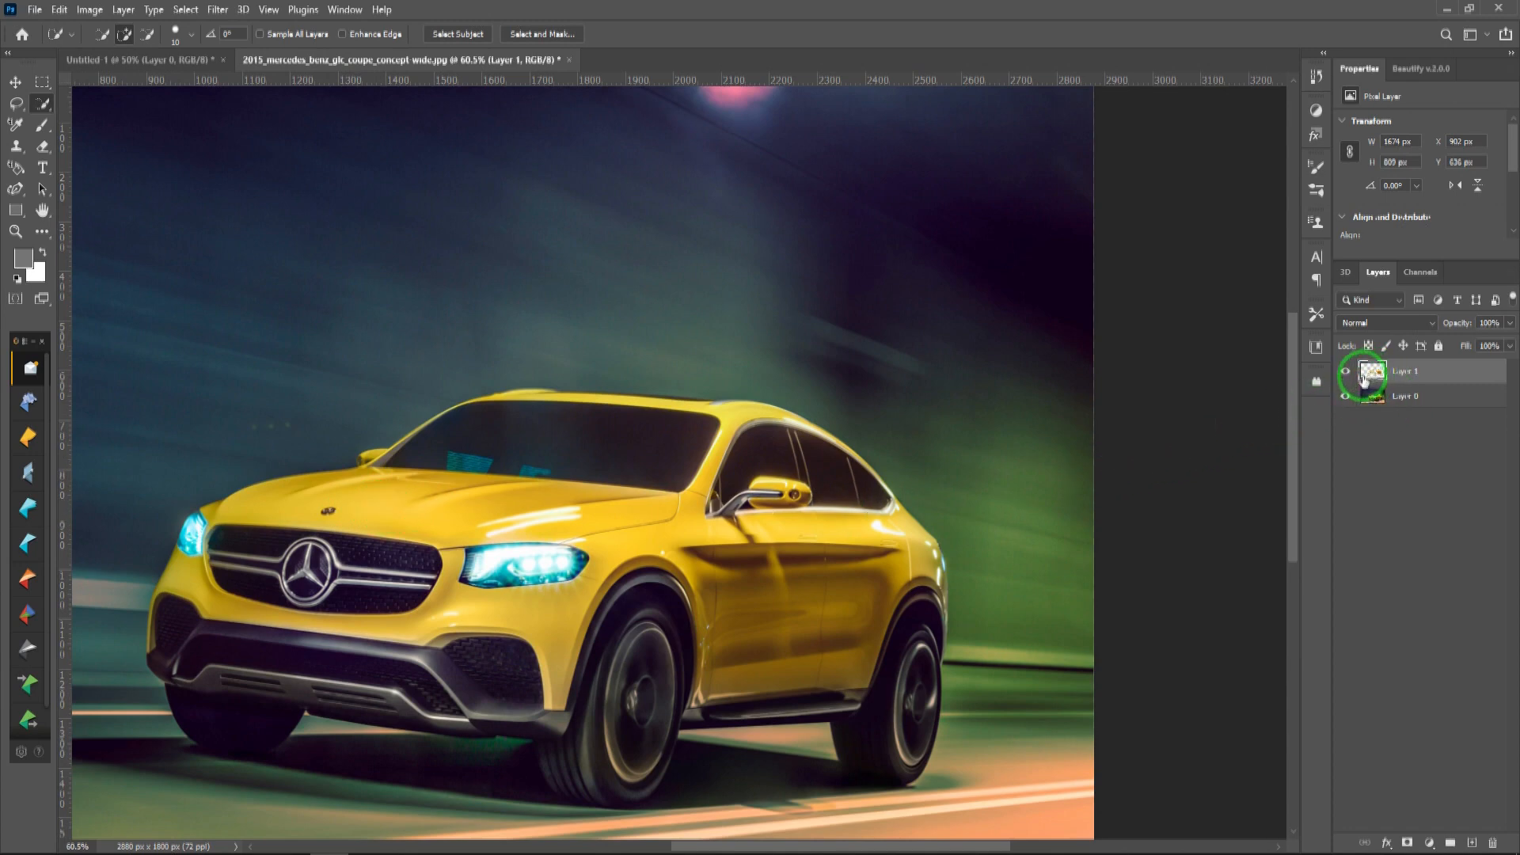
ctrl+click(1365, 384)
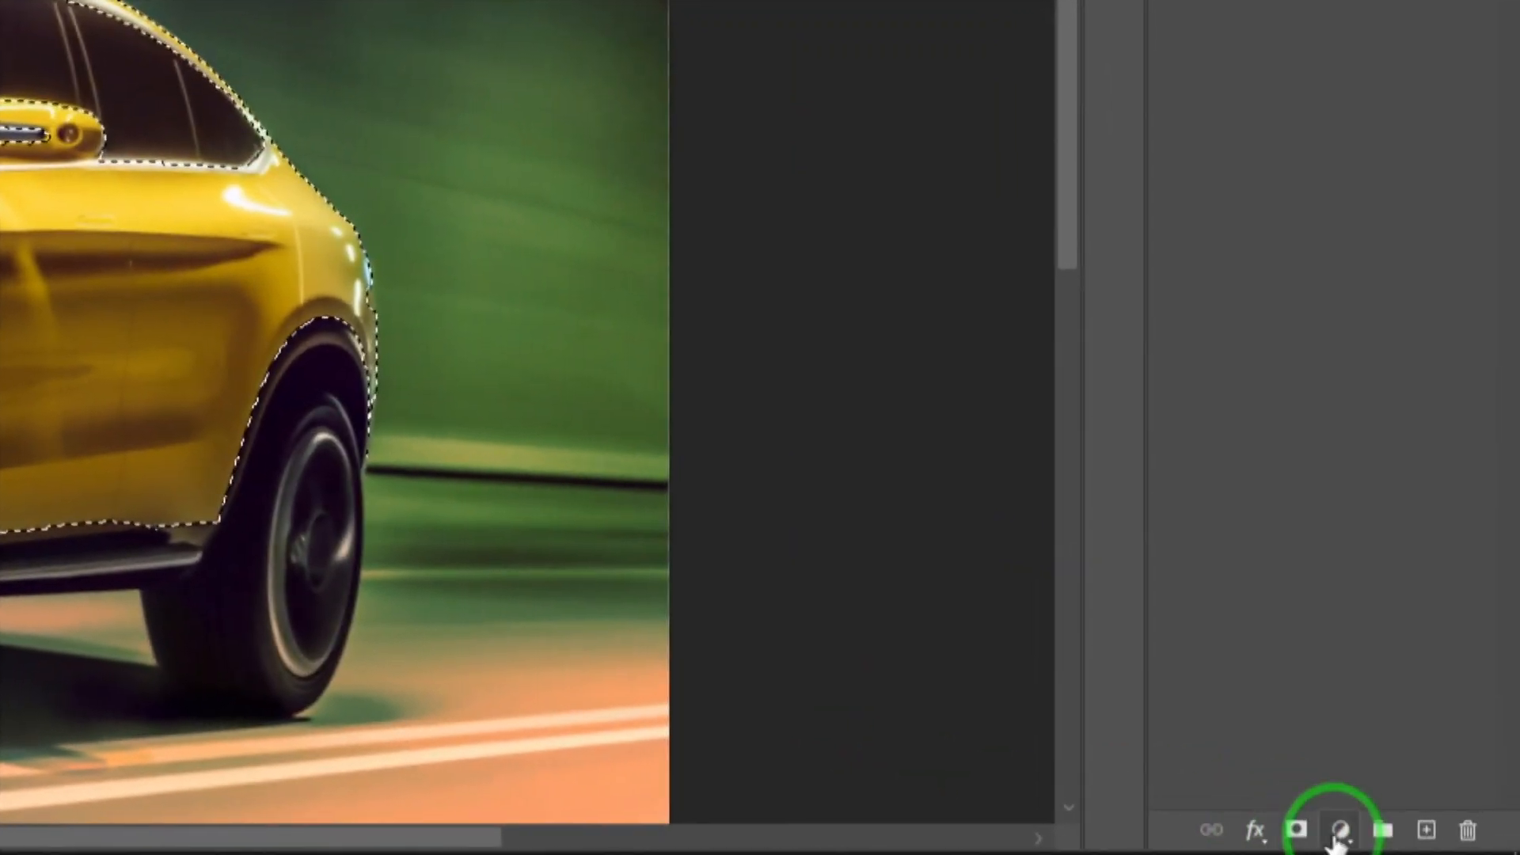
click(1337, 836)
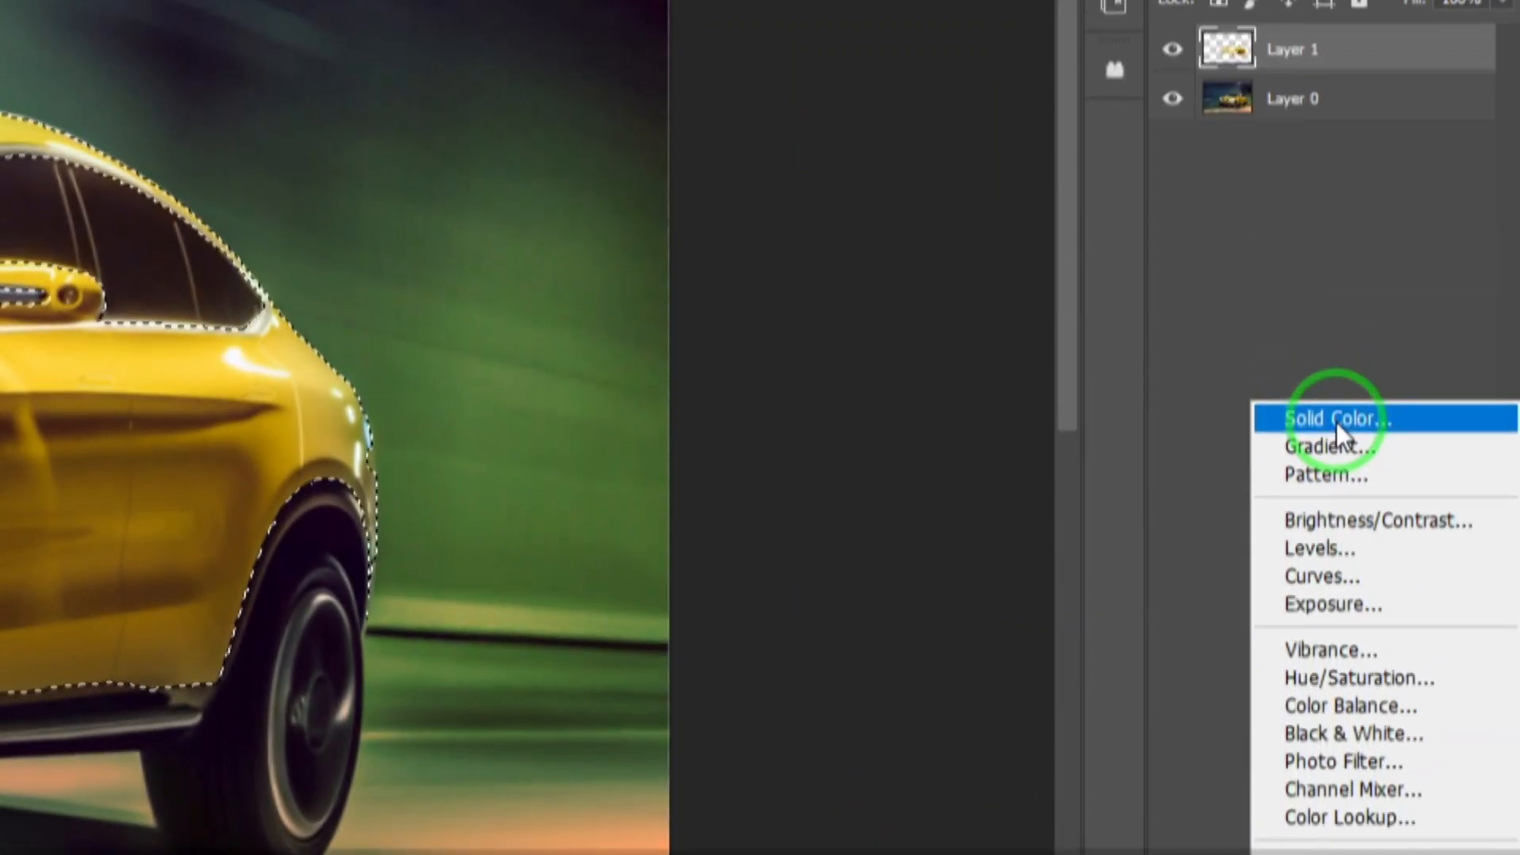
click(1337, 429)
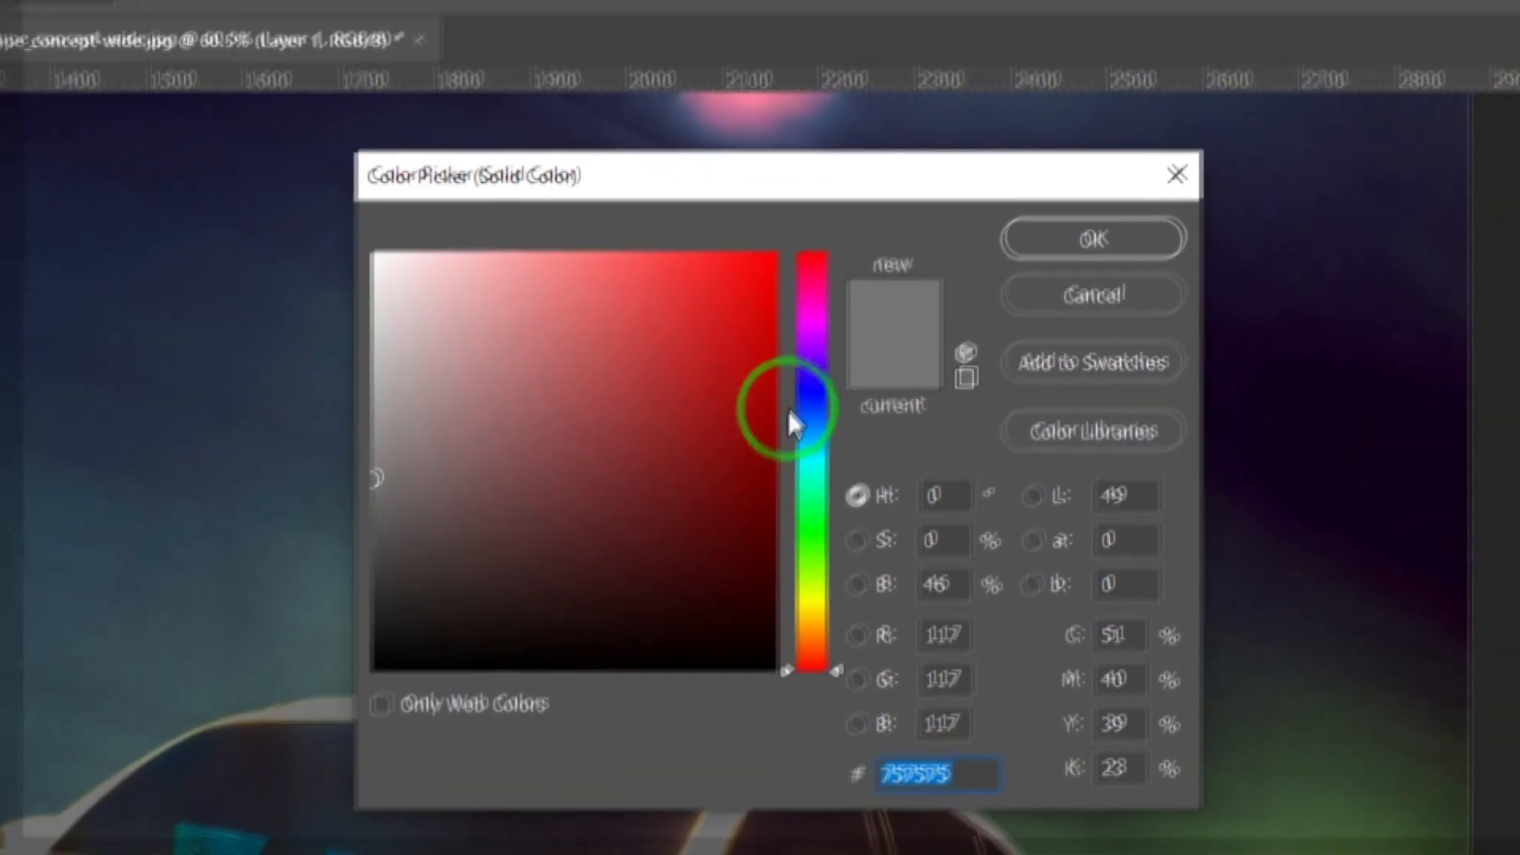
click(790, 411)
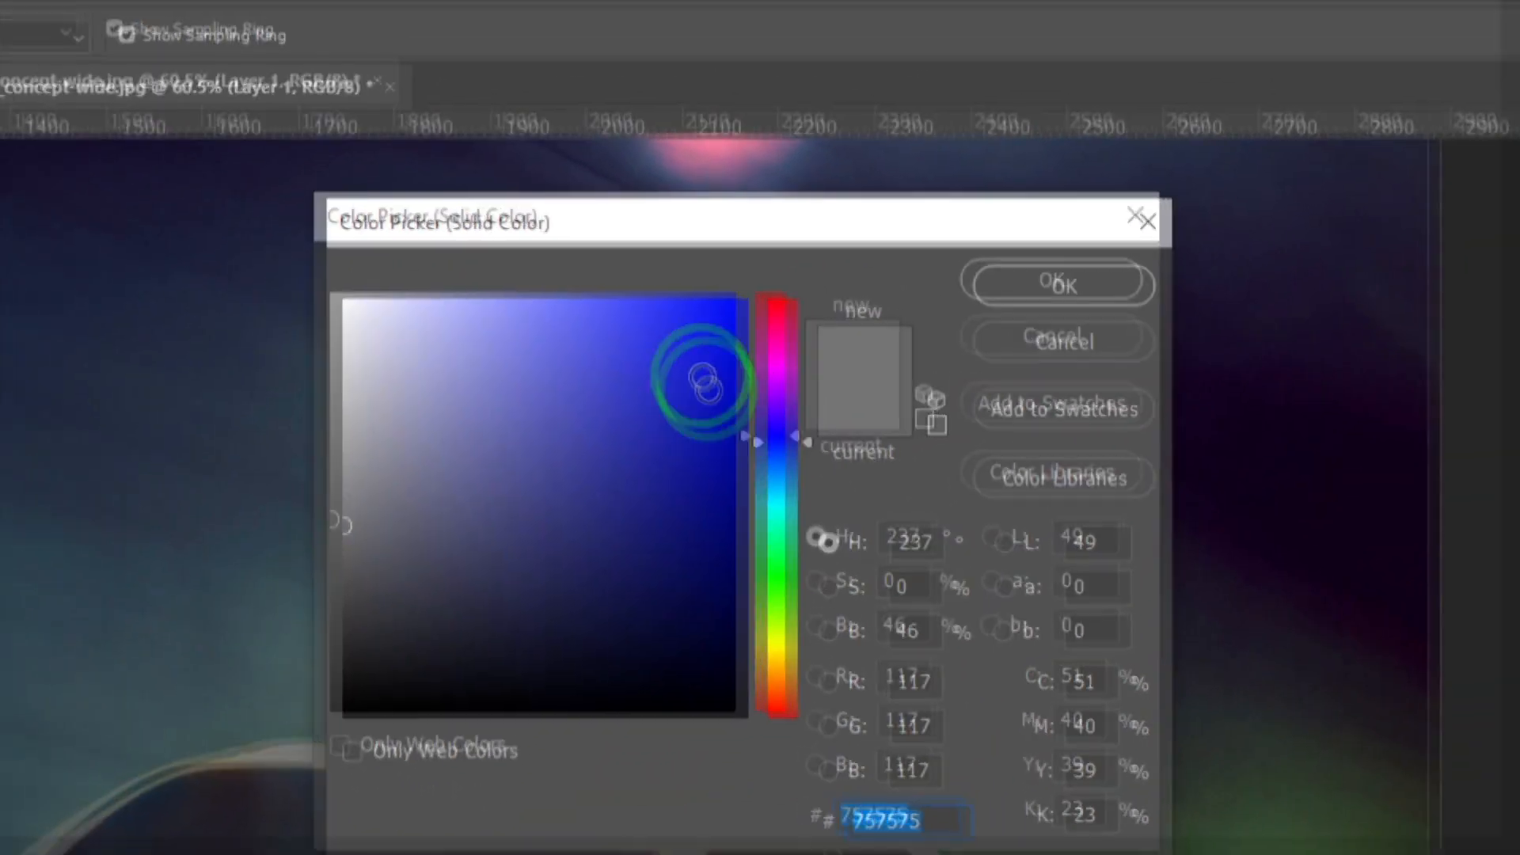
click(646, 272)
mouse_move(763, 350)
mouse_down()
mouse_move(700, 348)
mouse_move(775, 349)
mouse_up()
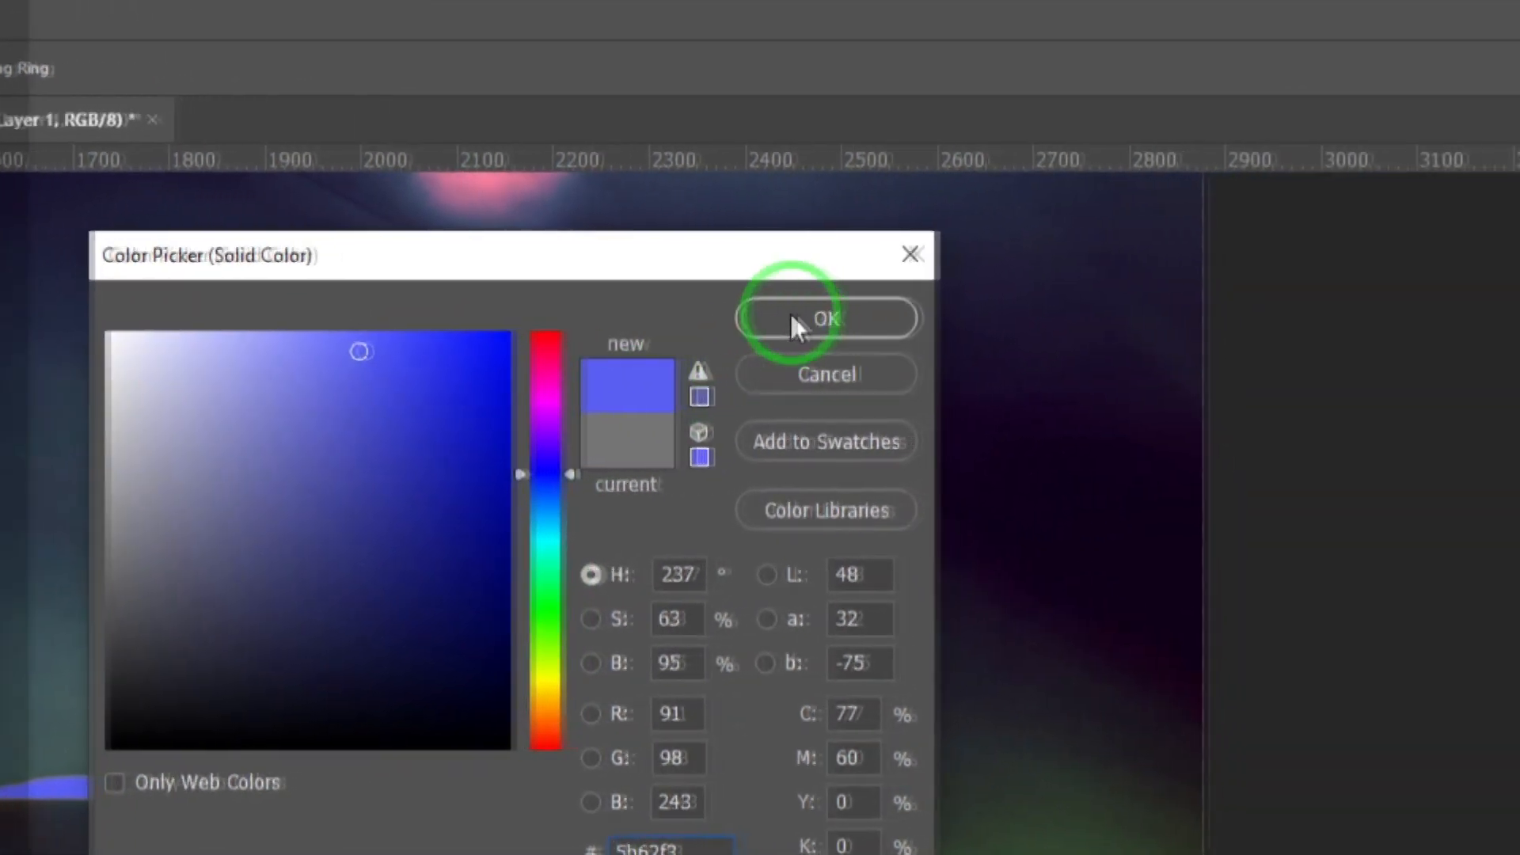
click(1022, 317)
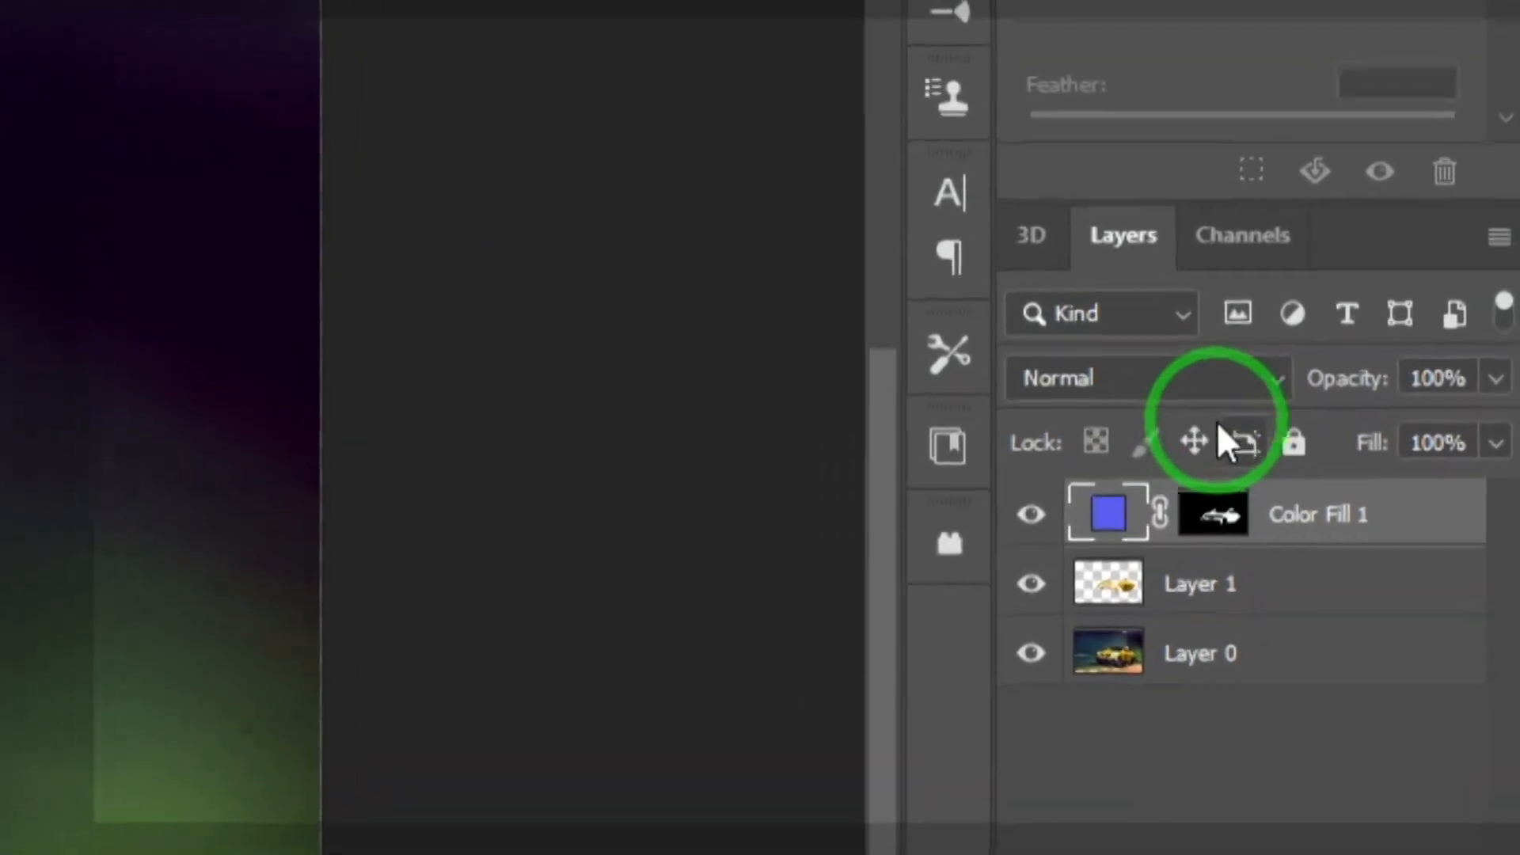
Step: Try the Darken blend mode on the color fill layer and check the result with Layer 0 hidden
click(1252, 416)
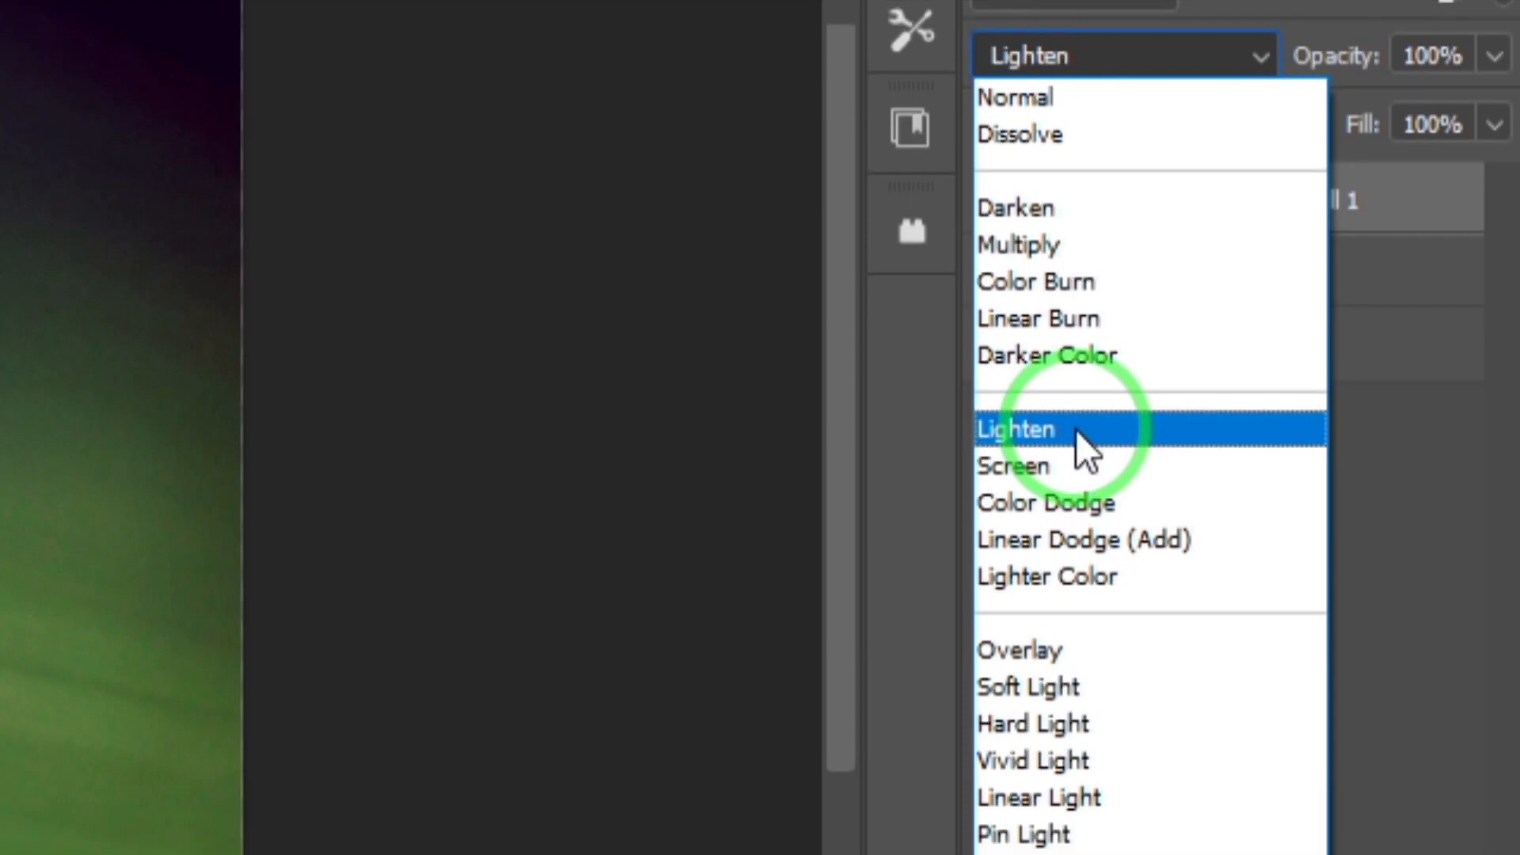
click(1073, 208)
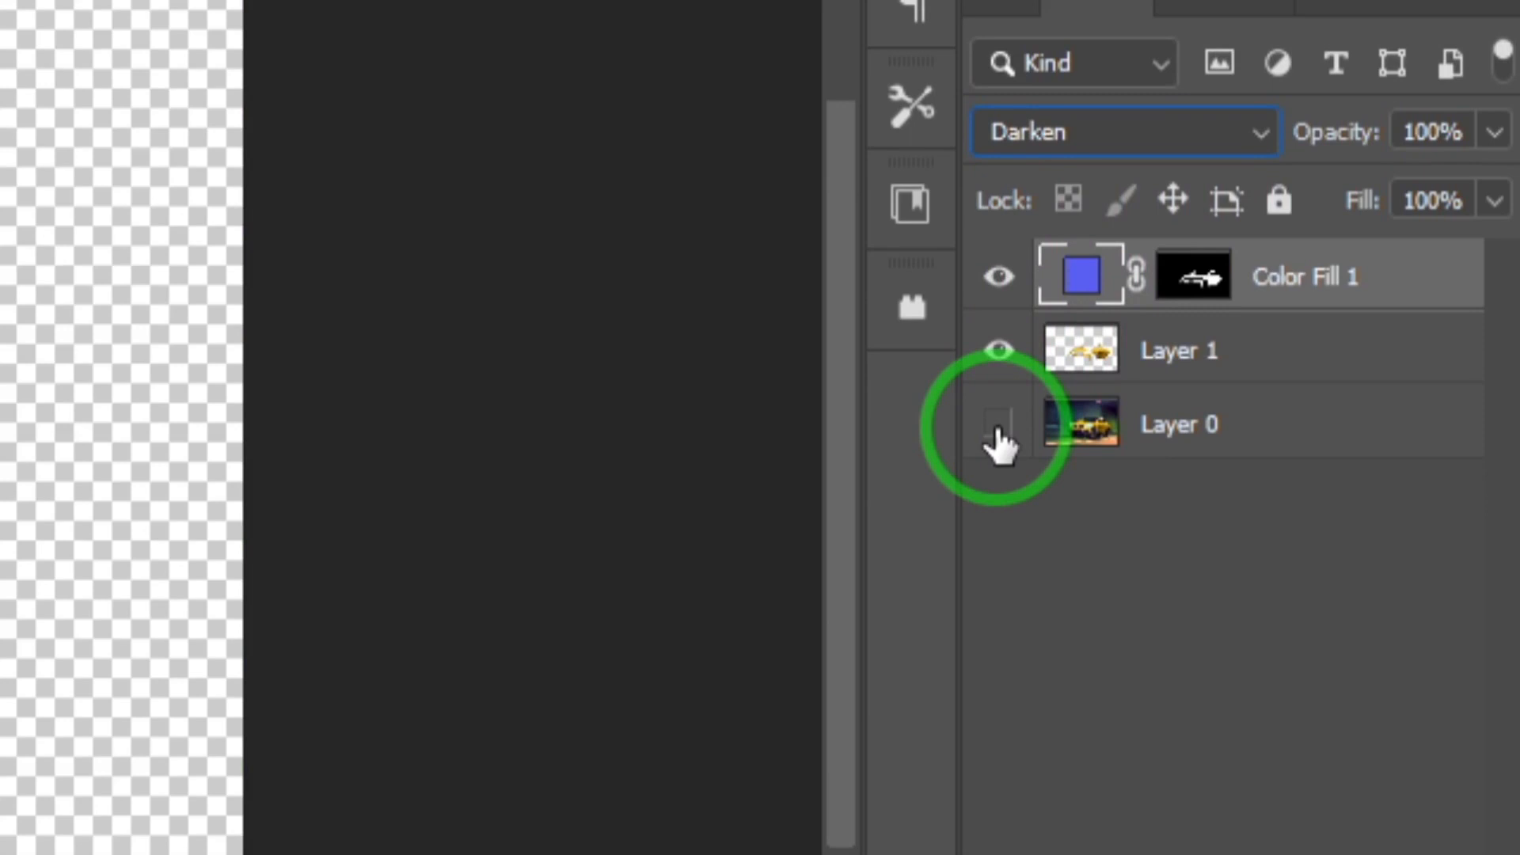
click(998, 434)
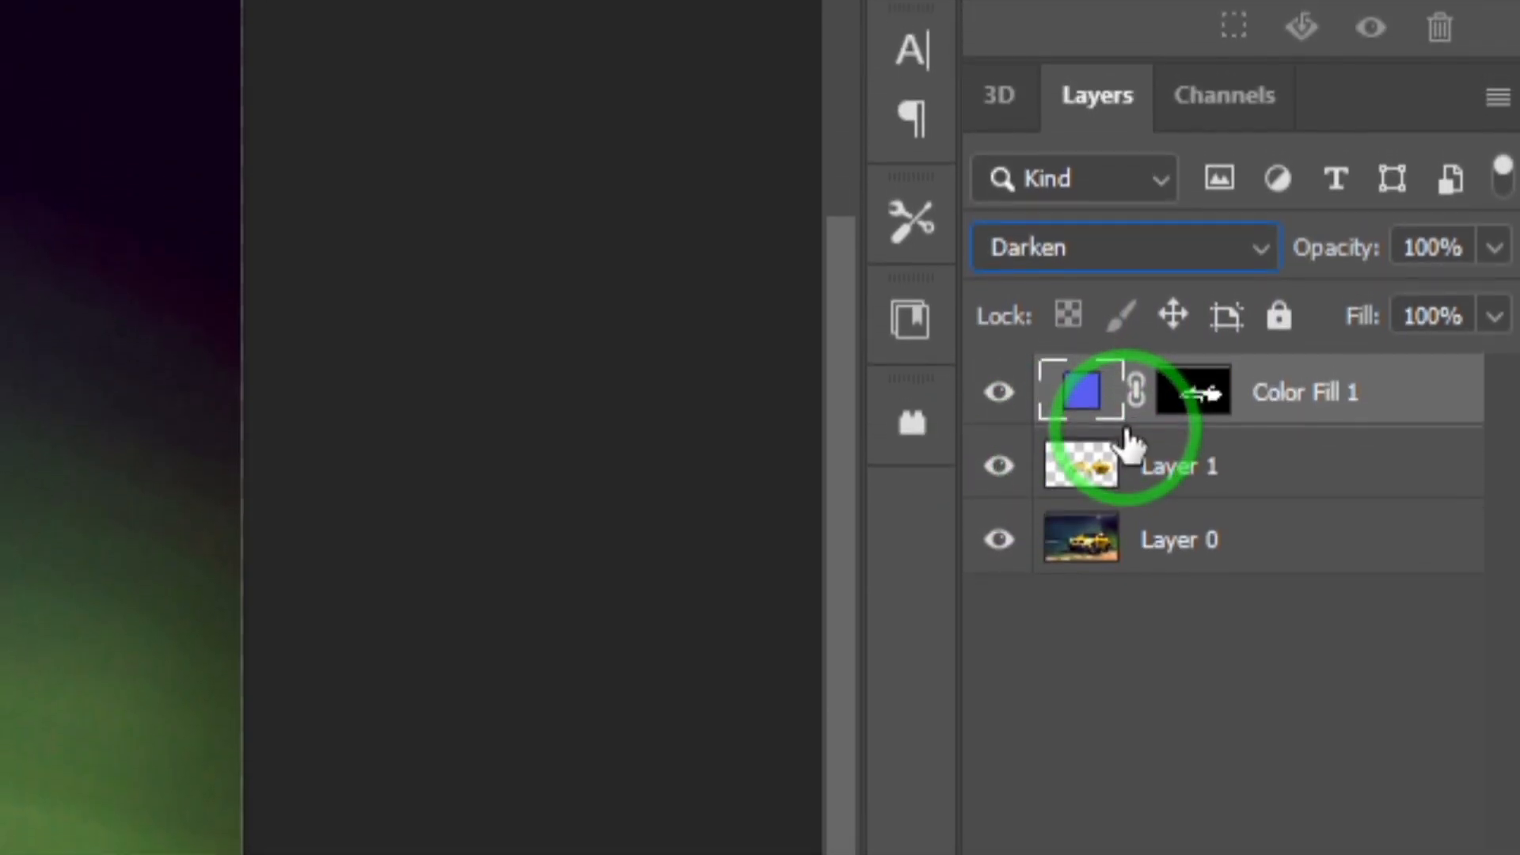
Step: Clip the color fill layer to Layer 1 and set its blend mode to Color
alt+click(1125, 424)
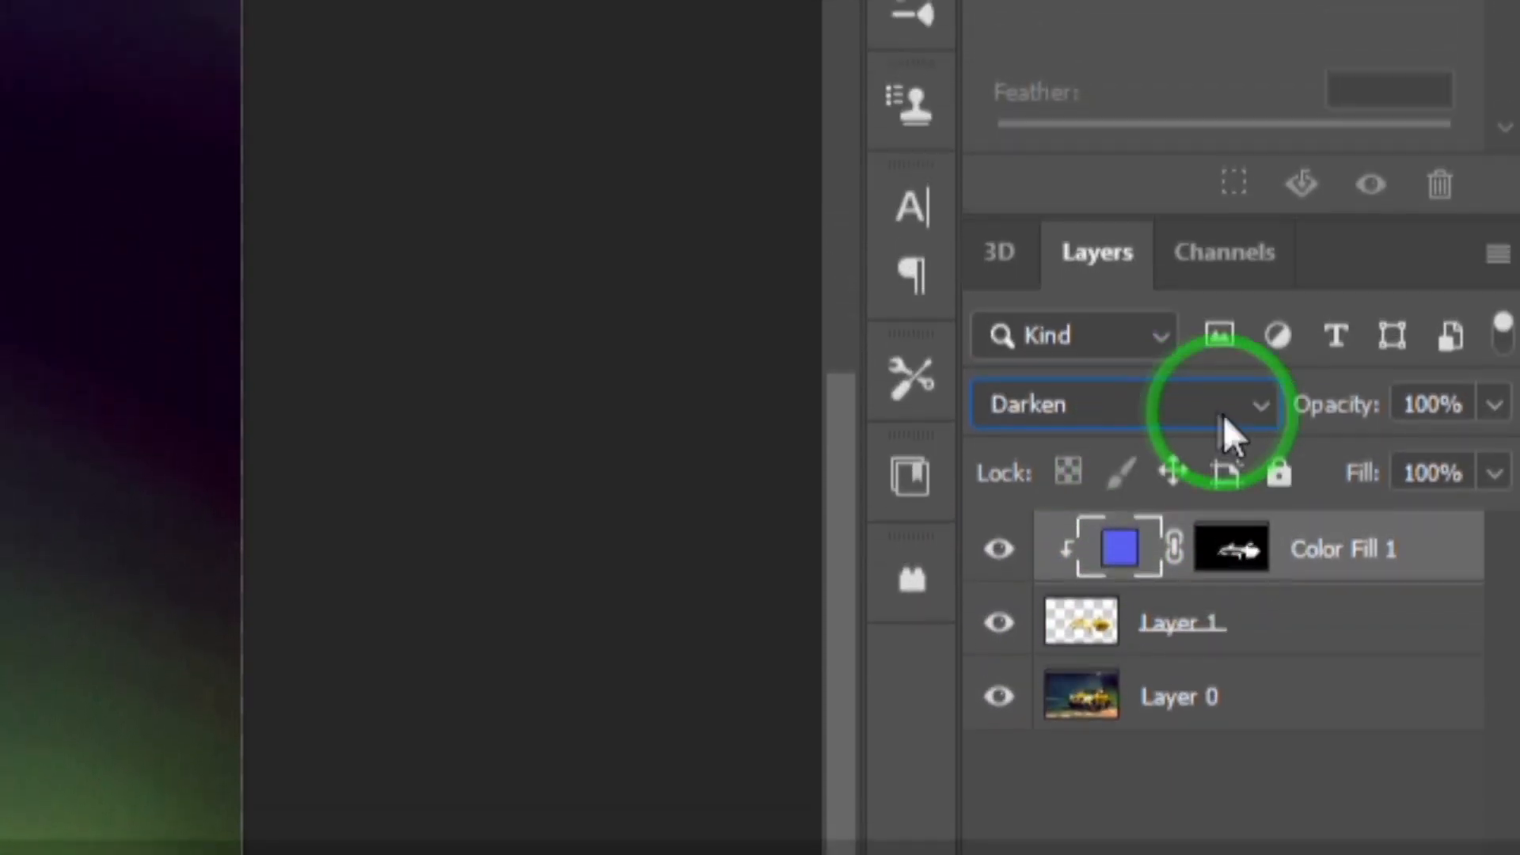
click(1259, 301)
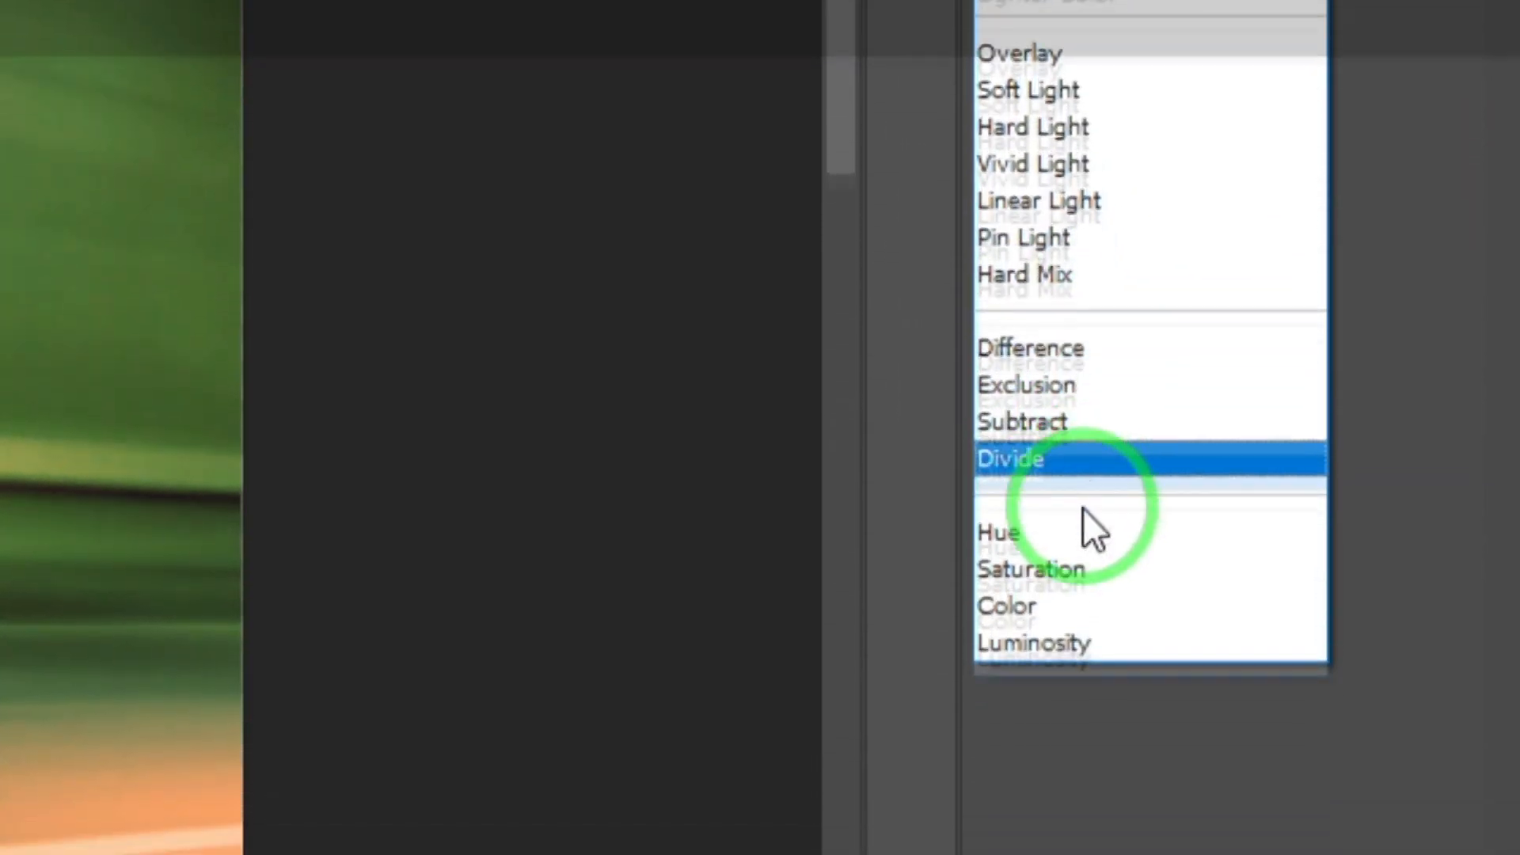
click(1087, 618)
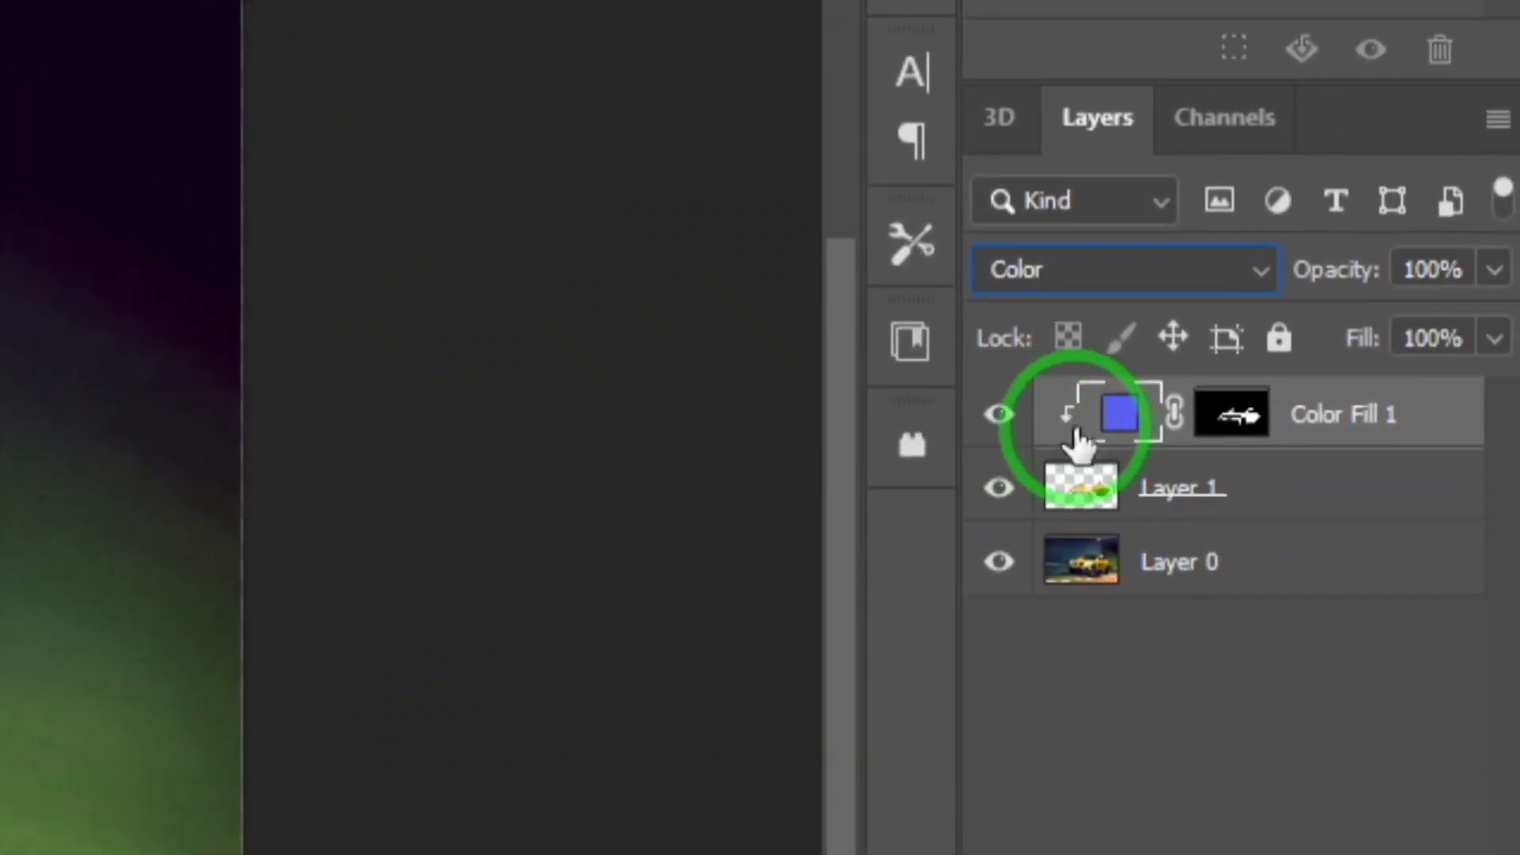
Step: Change the fill layer's color to a deeper blue, #1621ee
double_click(1116, 419)
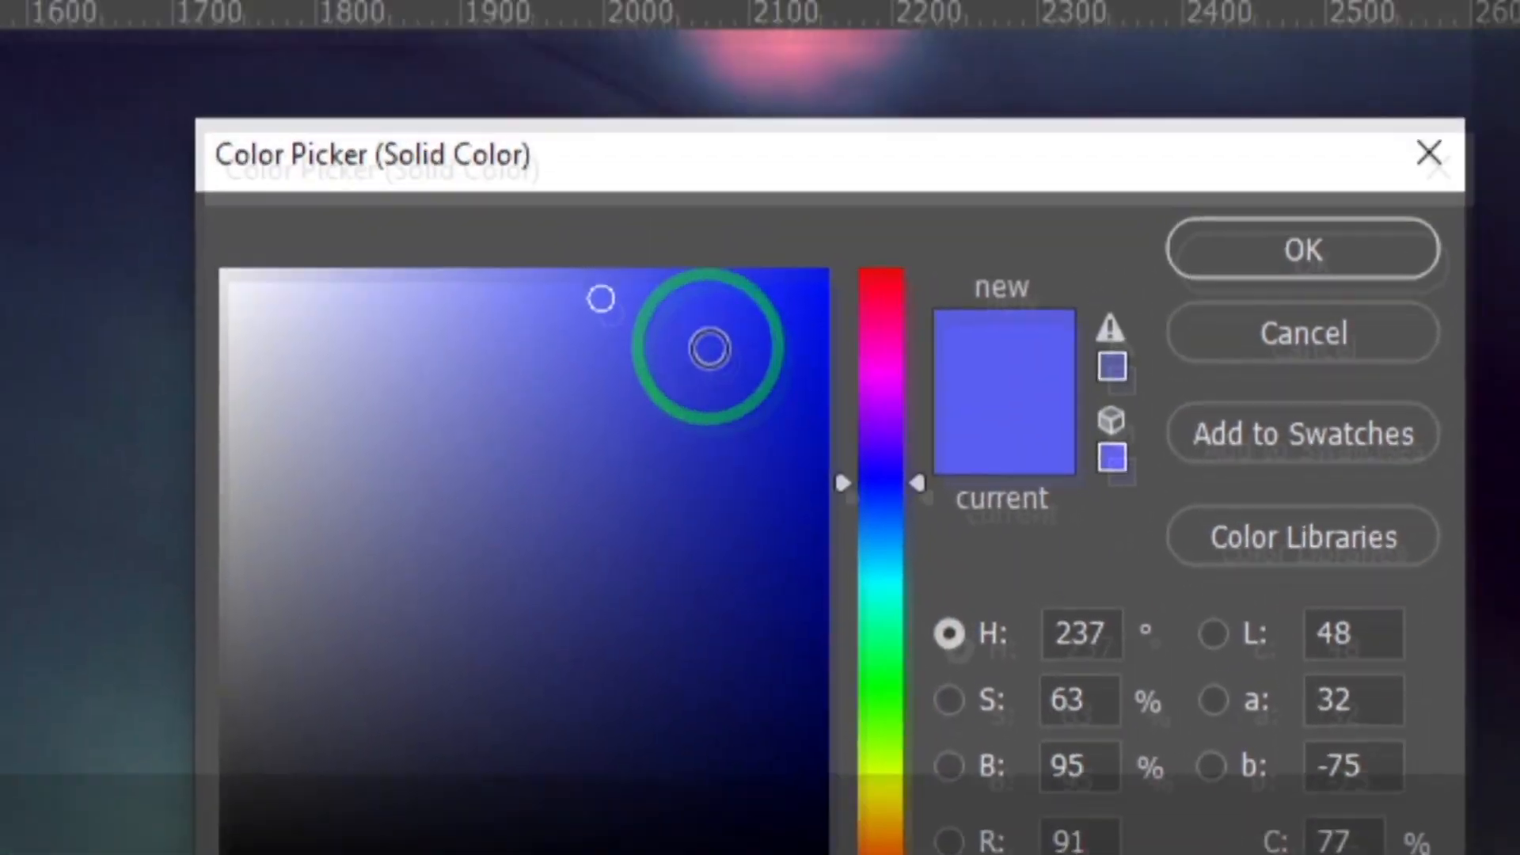
drag(708, 349, 768, 313)
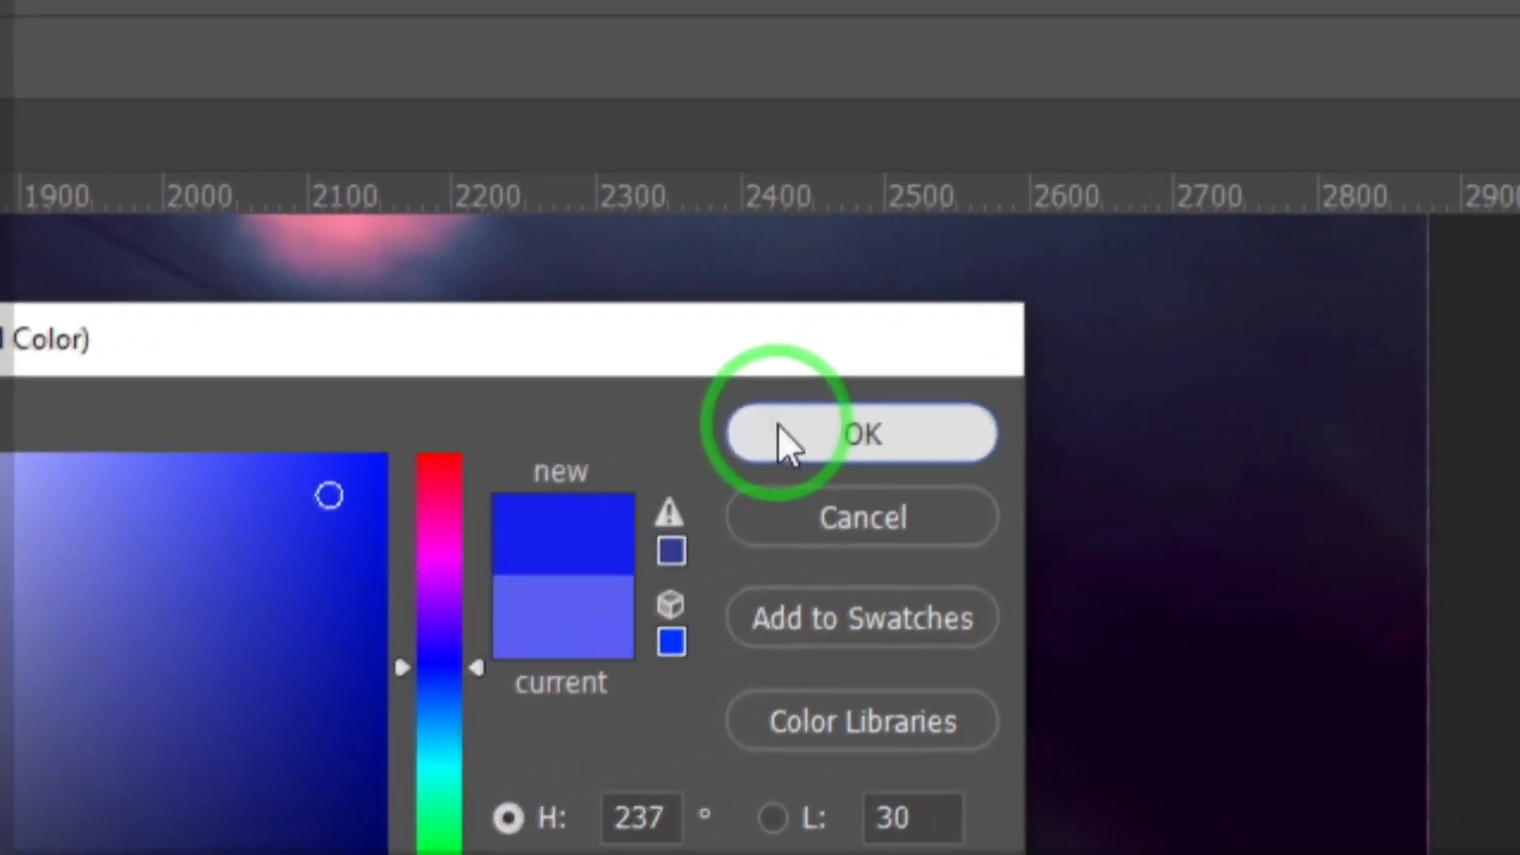
click(780, 434)
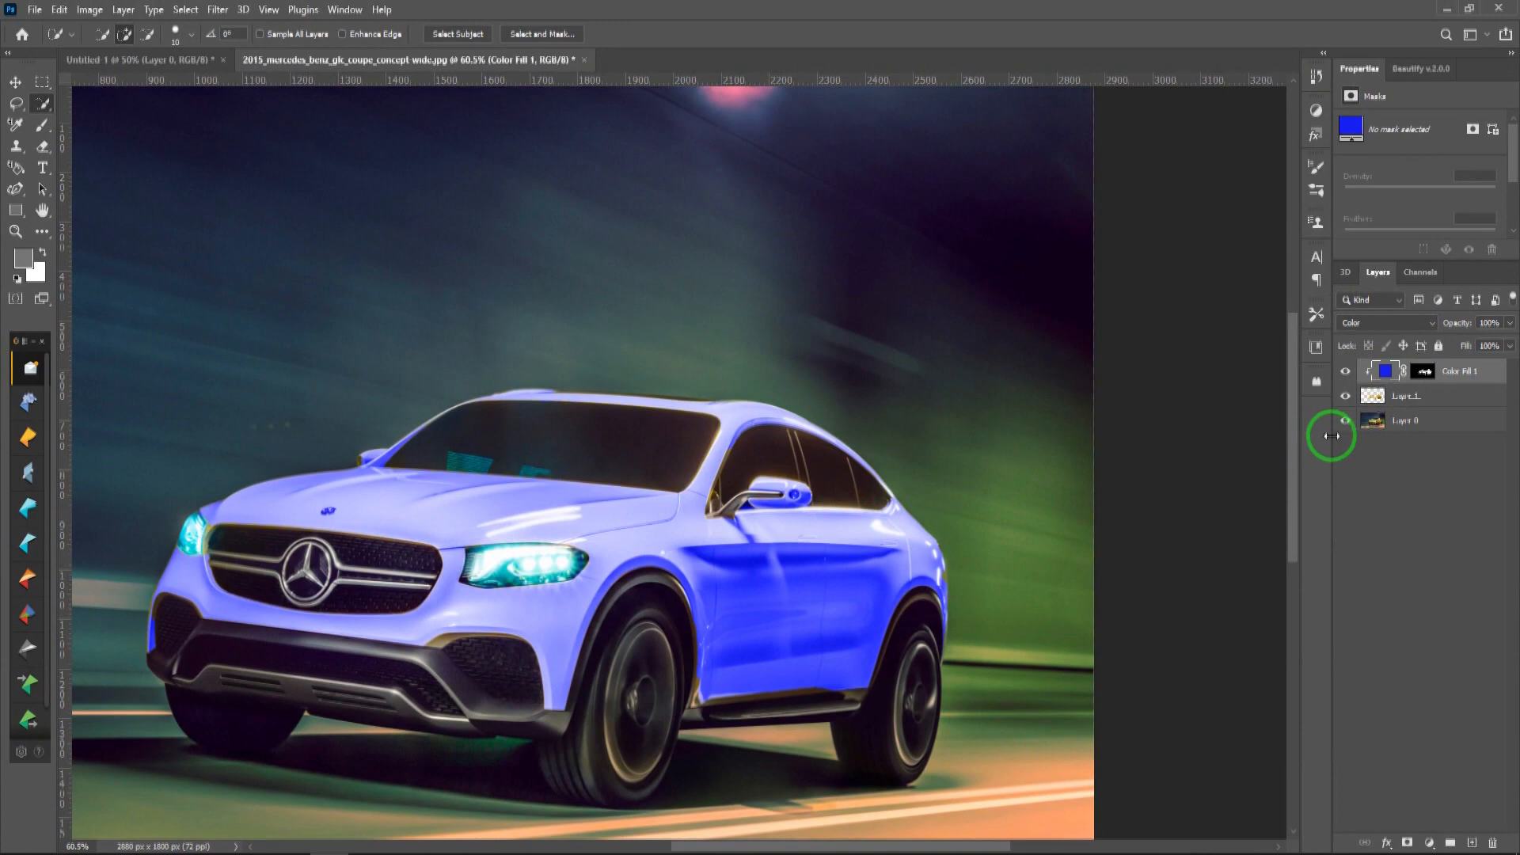
Step: Recolor the car body by setting the fill layer's color to red, #ff000c
double_click(1388, 373)
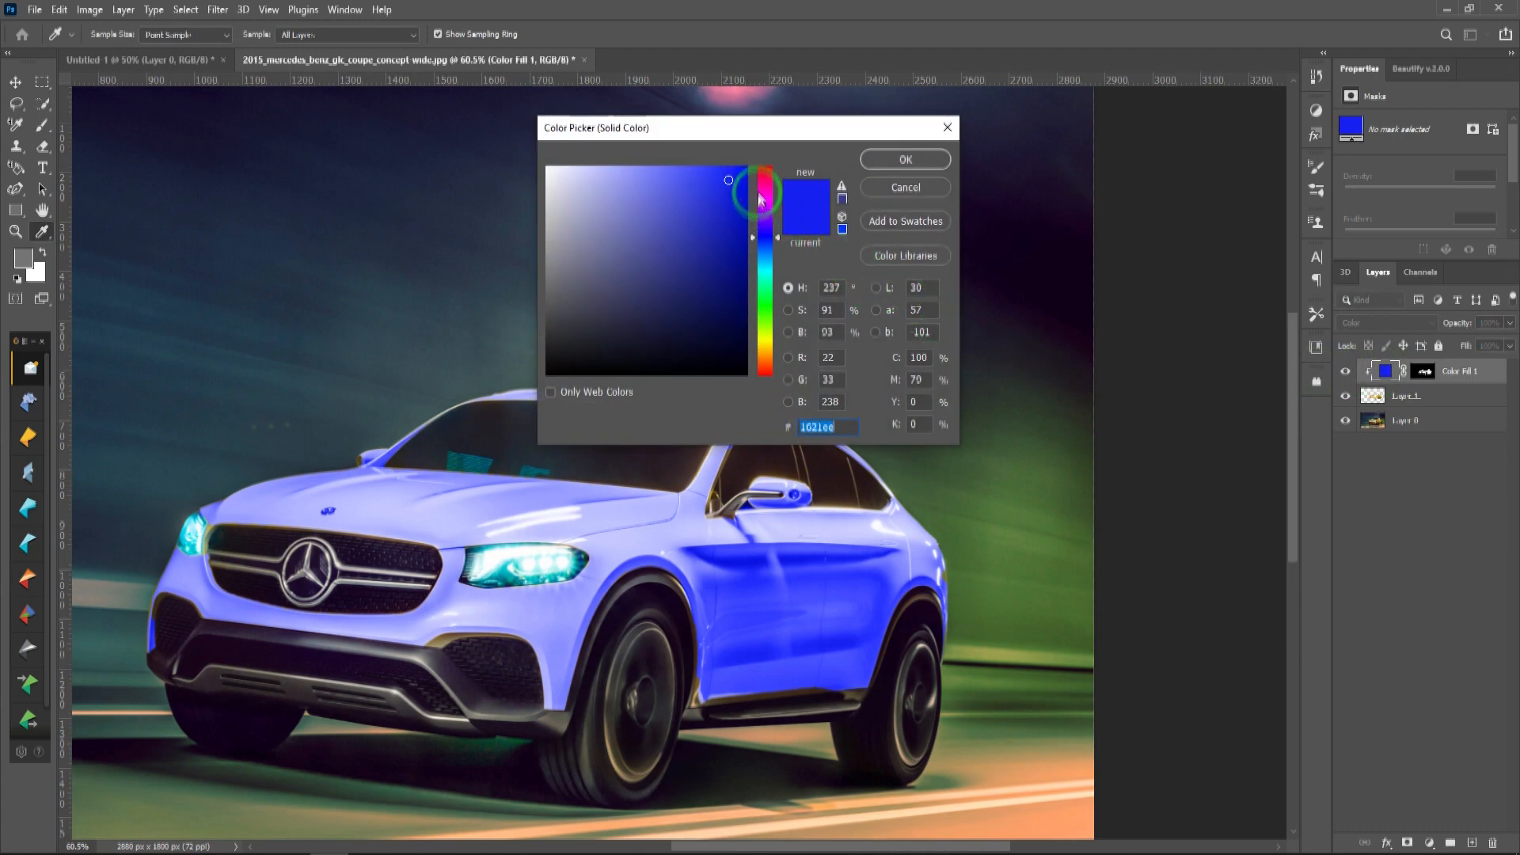
drag(770, 181, 752, 165)
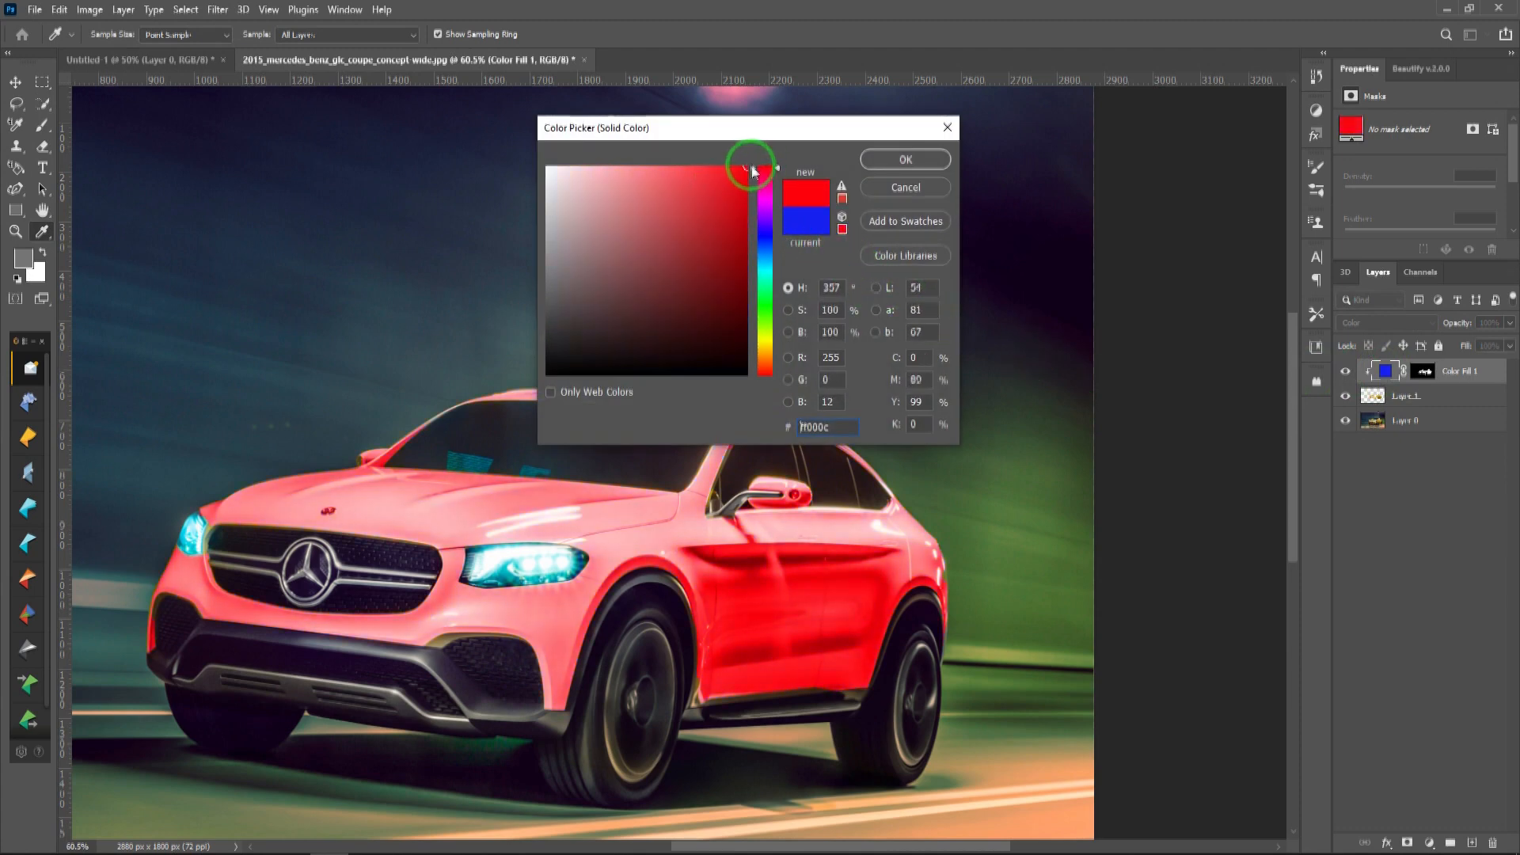
click(901, 165)
Step: Add a Color Overlay effect to the Color Fill 1 layer and reduce the overlay's opacity
click(1388, 373)
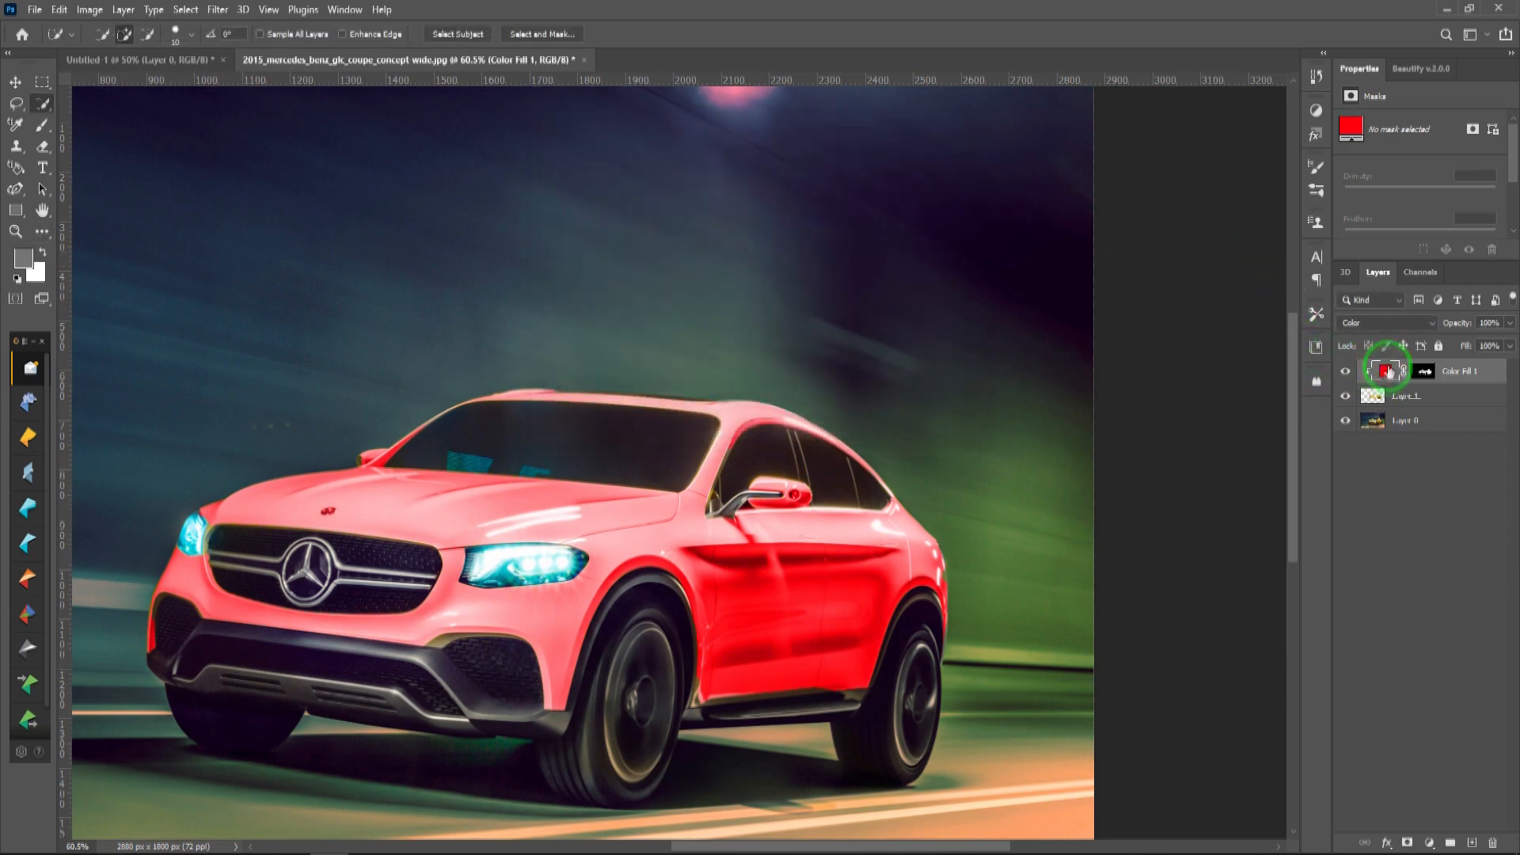
click(1473, 378)
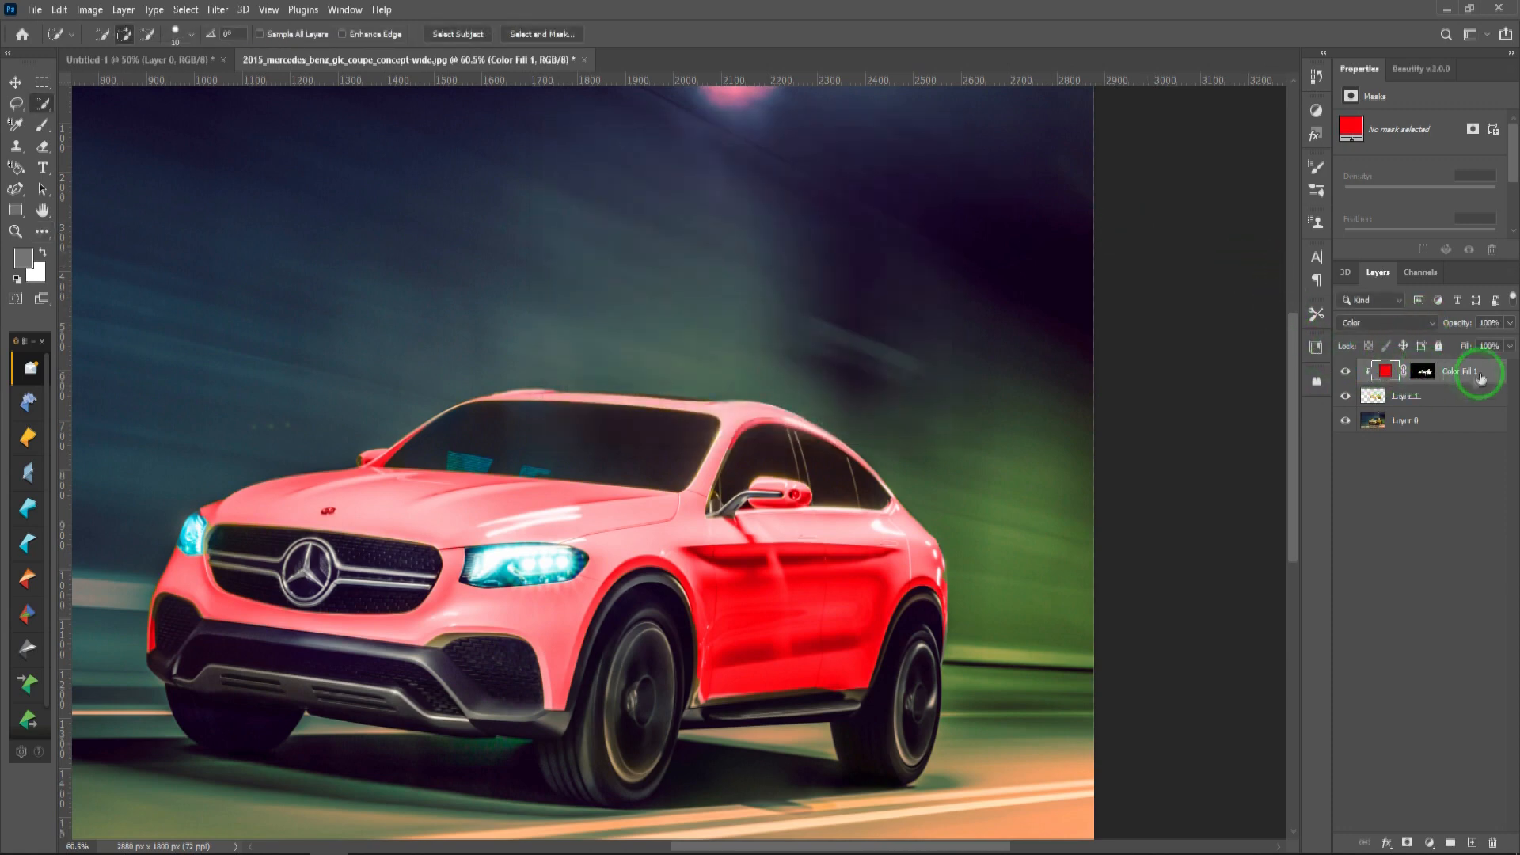
double_click(1487, 374)
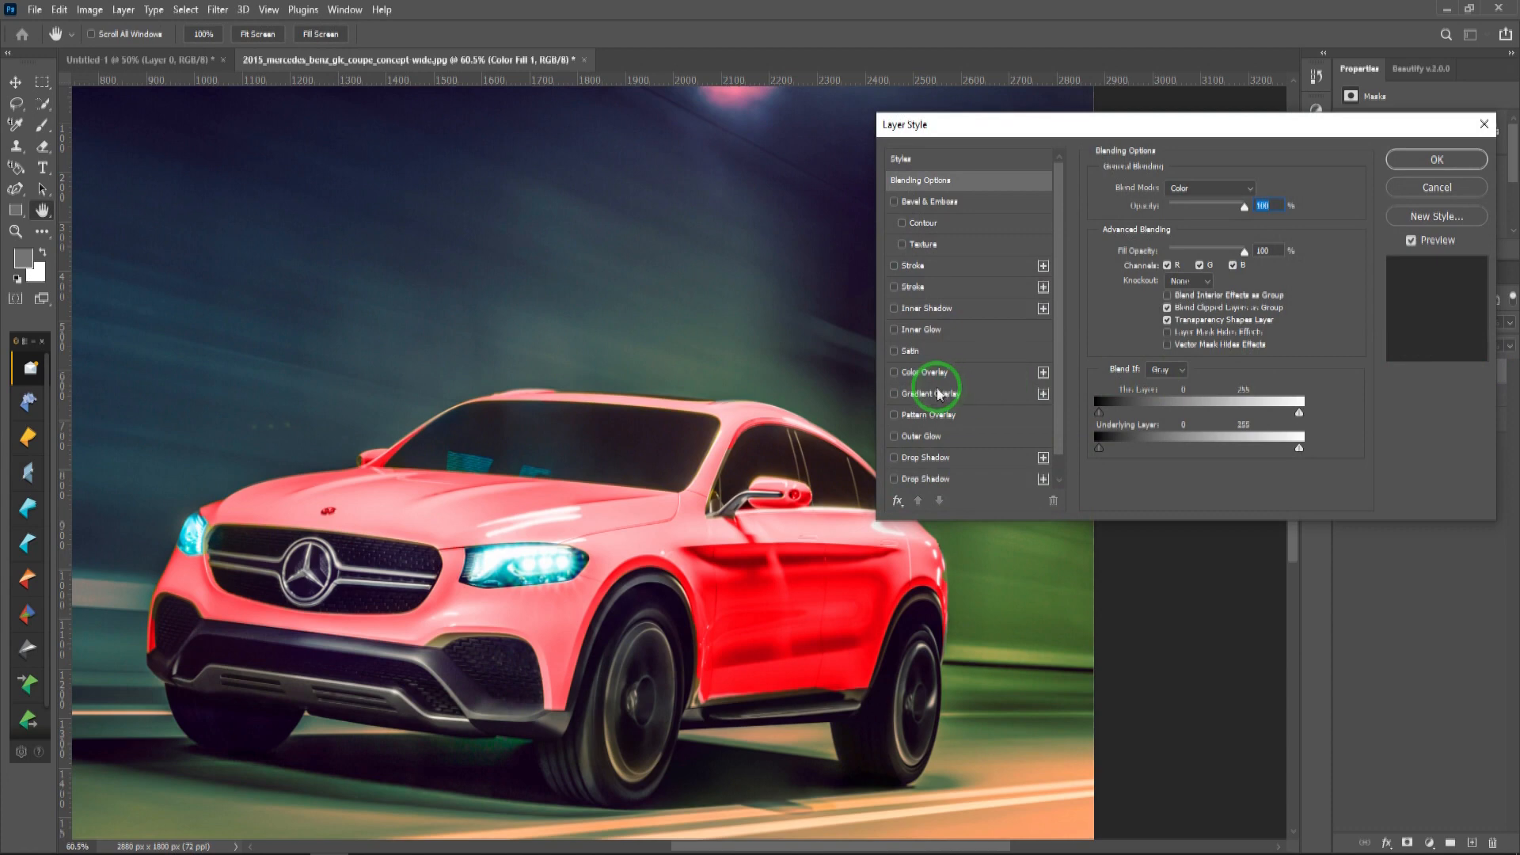
click(918, 374)
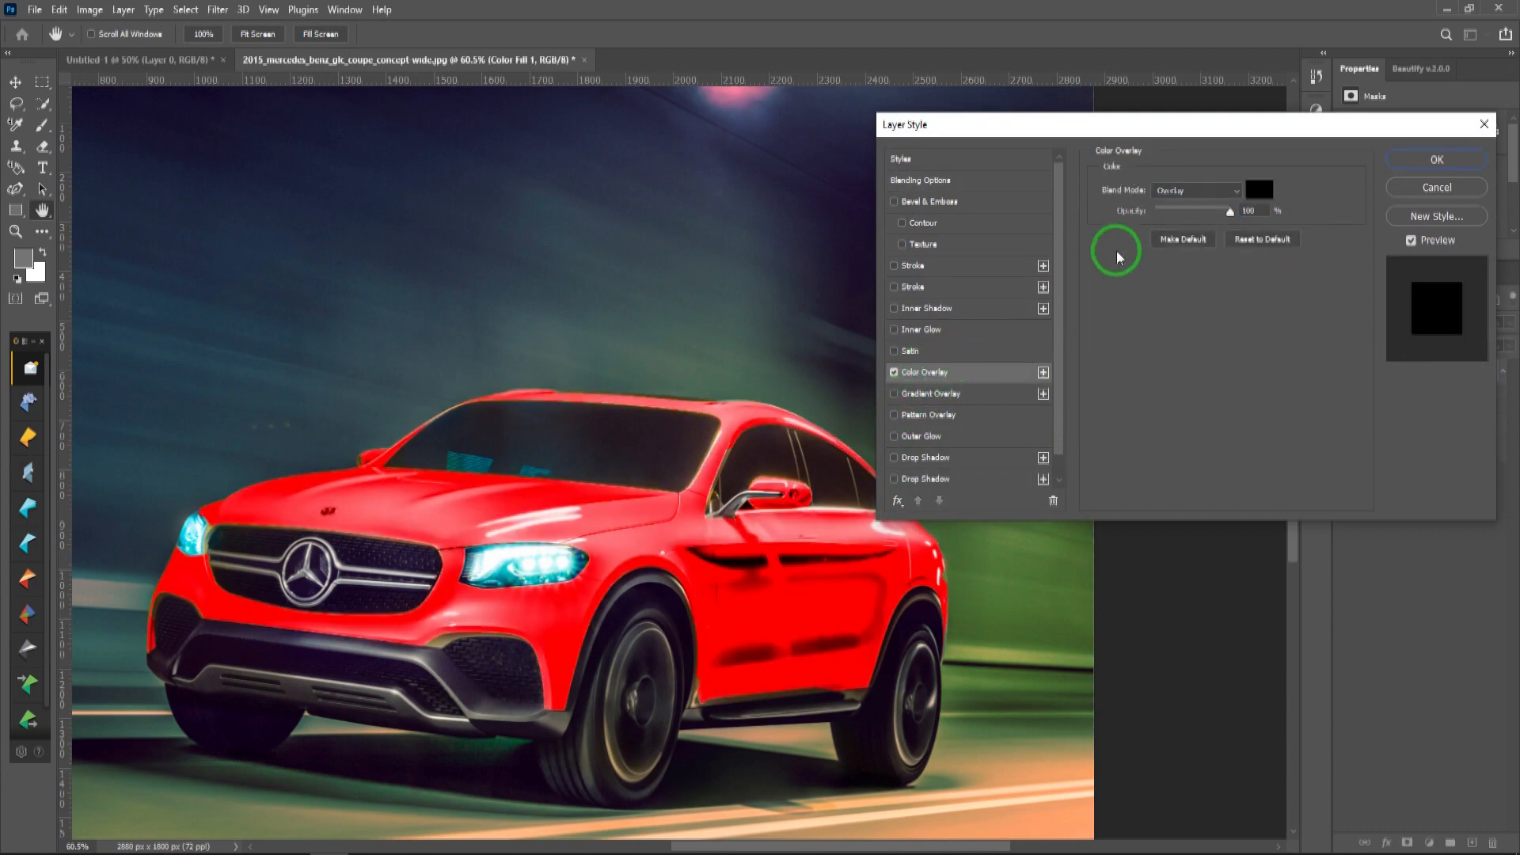
mouse_move(1231, 219)
mouse_down()
mouse_move(1163, 218)
mouse_move(1210, 212)
mouse_up()
Step: Set the Color Overlay's color to red, #fb0707, and lower its opacity to about 43%
click(1260, 191)
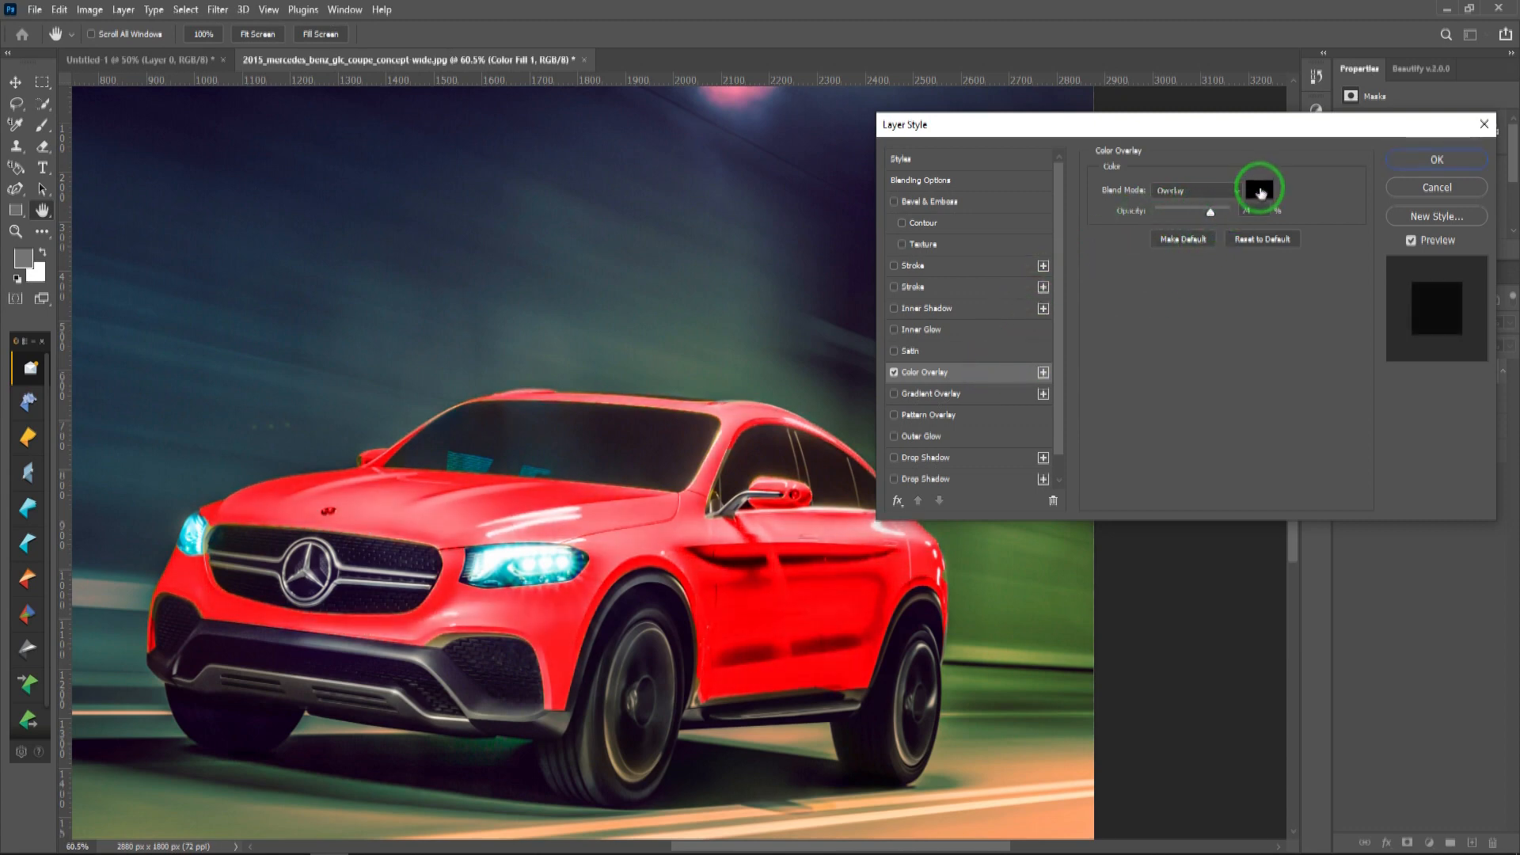
click(765, 167)
click(747, 166)
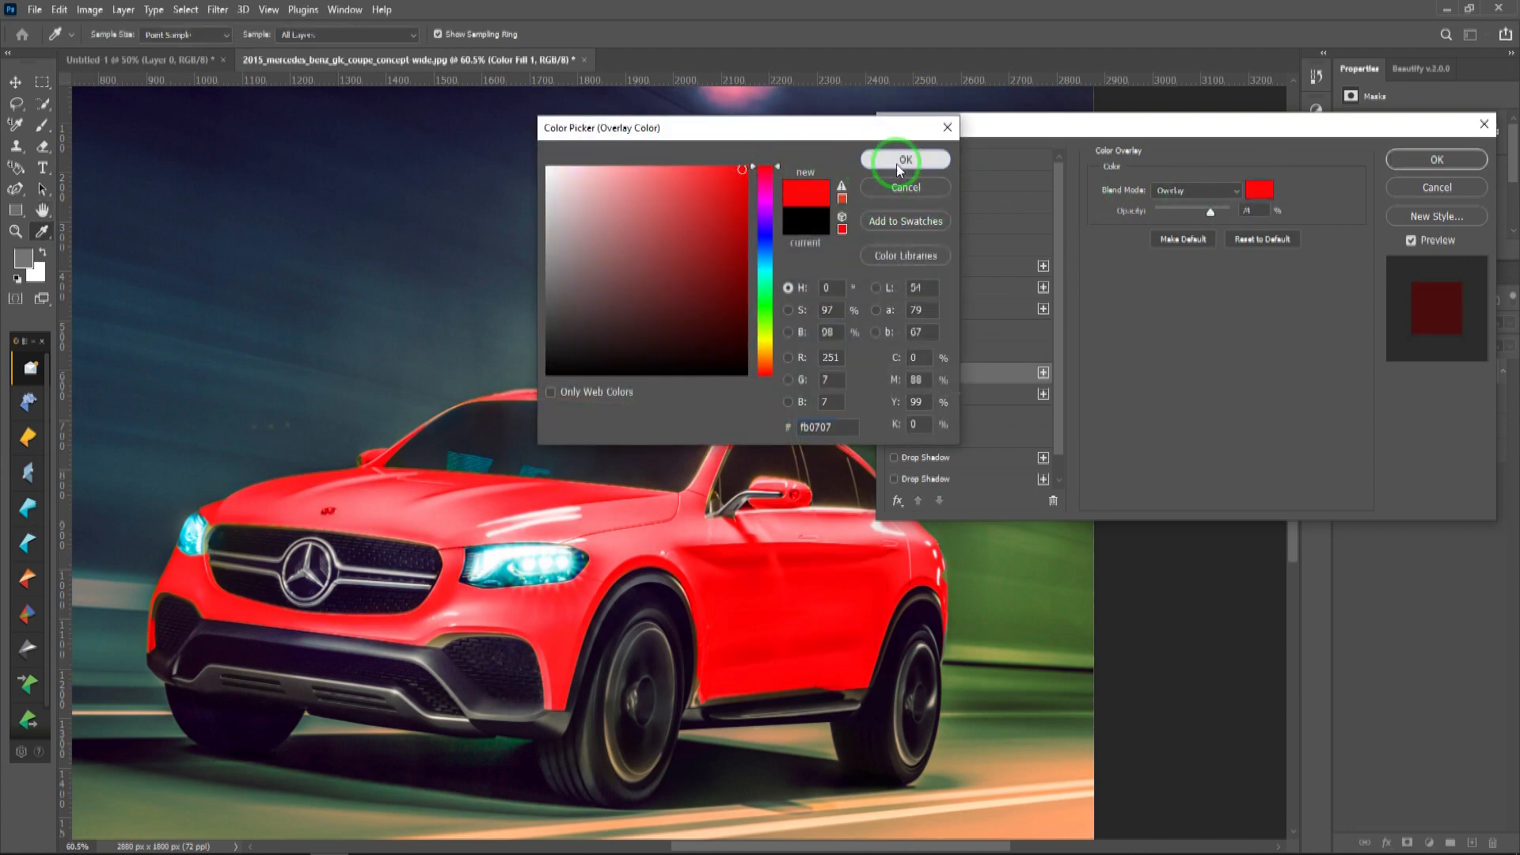
click(906, 159)
mouse_move(1214, 215)
mouse_down()
mouse_move(1227, 212)
mouse_move(1188, 211)
mouse_up()
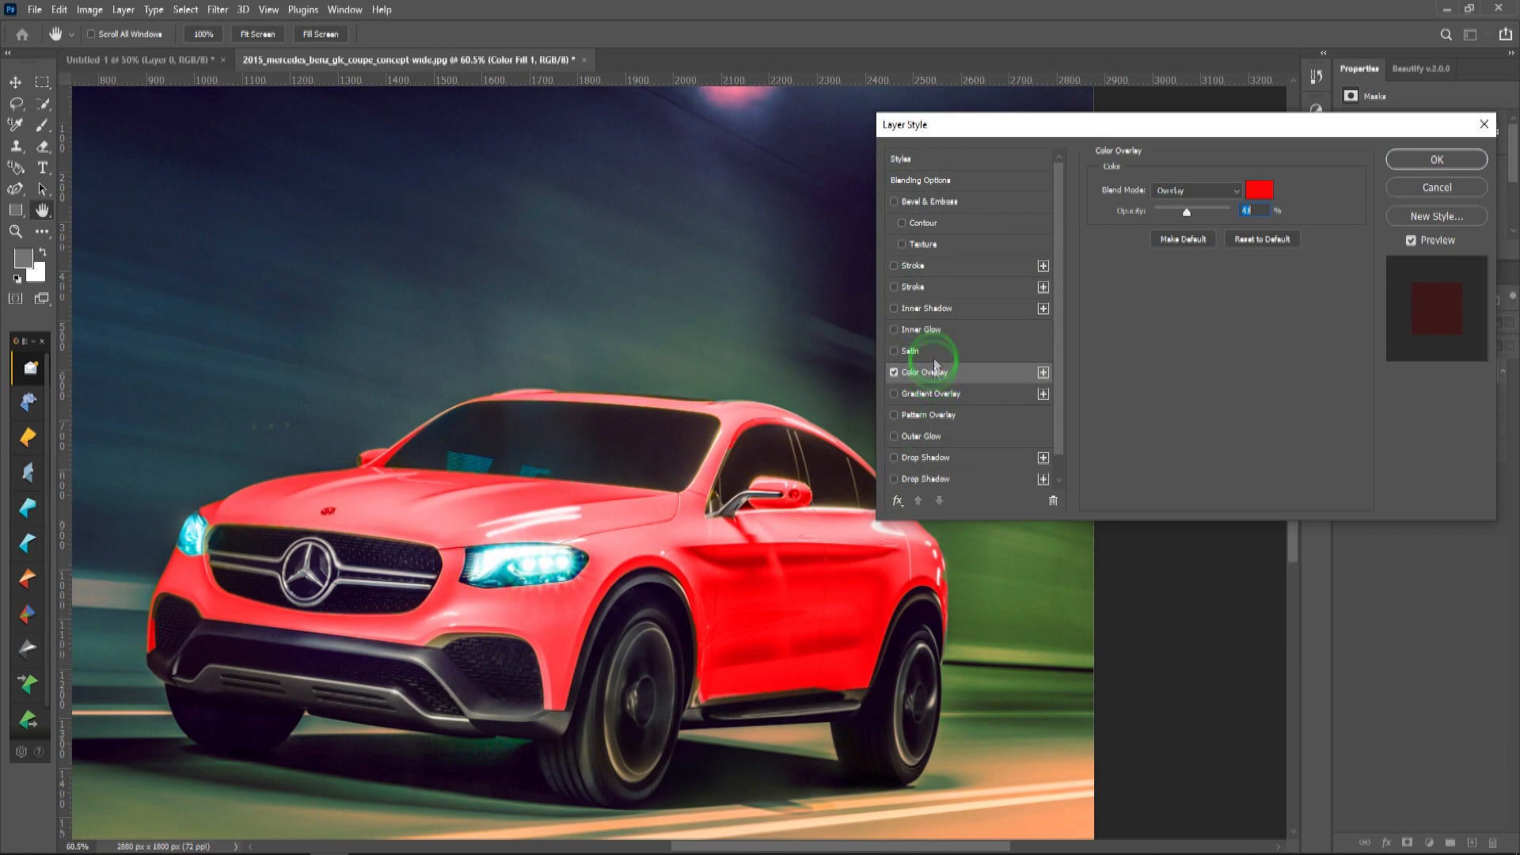
Step: Try Outer Glow and Drop Shadow on the color fill layer and turn both effects off again
click(950, 440)
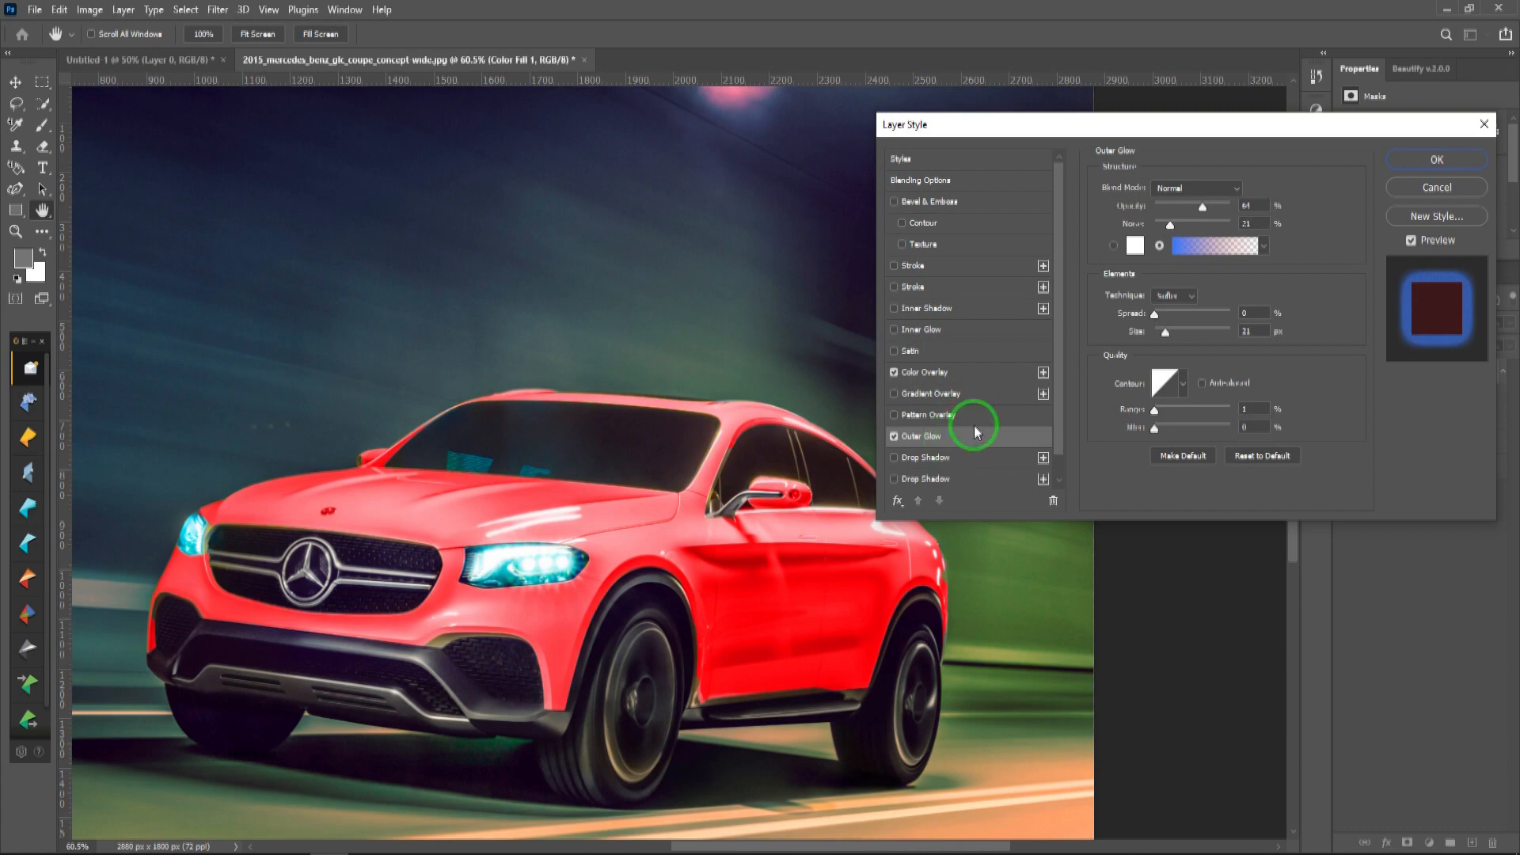
click(898, 438)
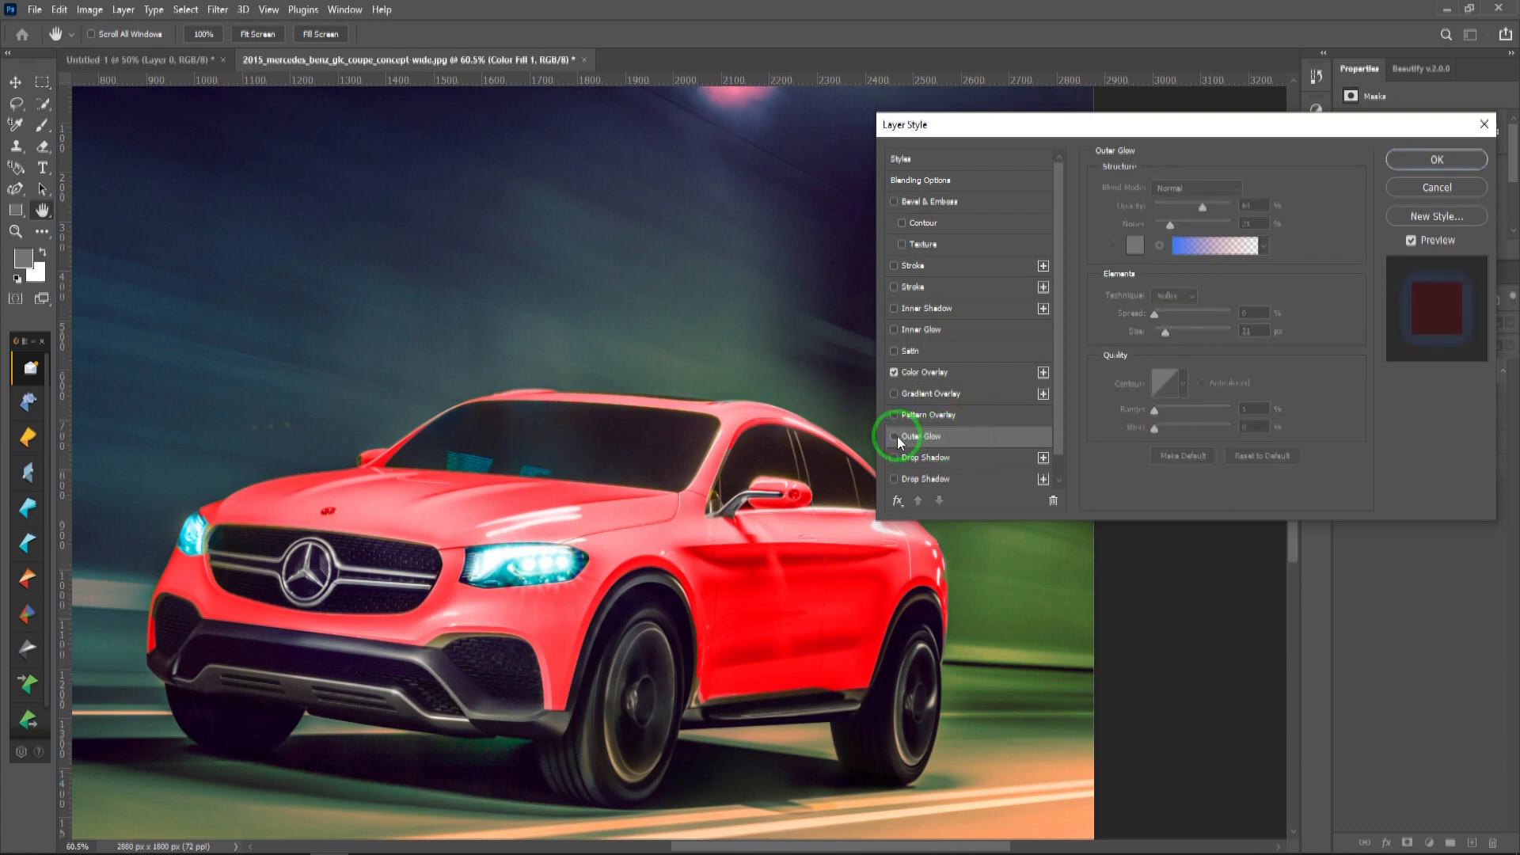
click(949, 460)
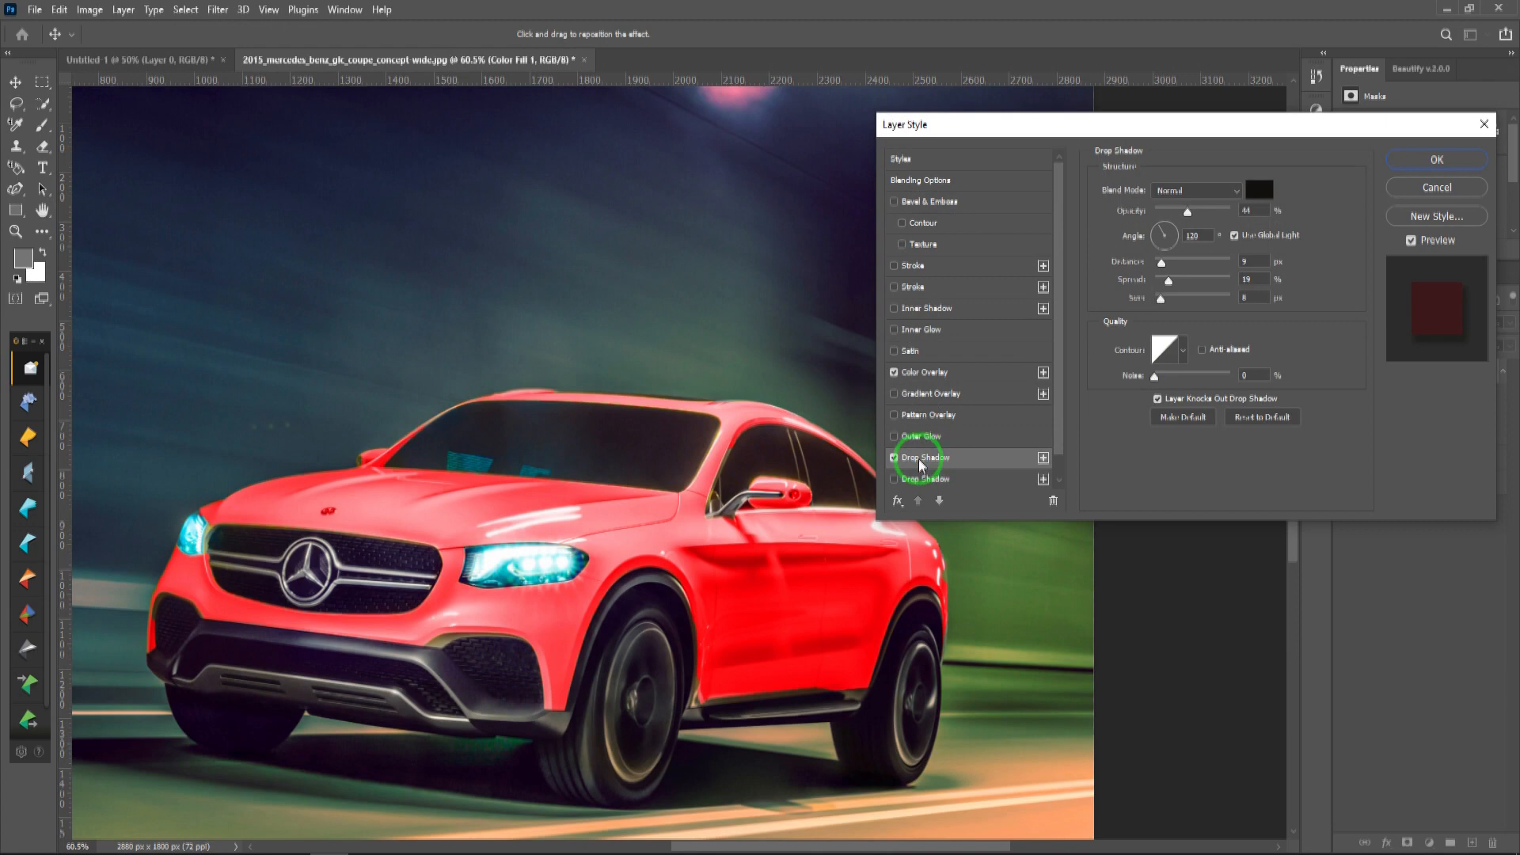
click(895, 458)
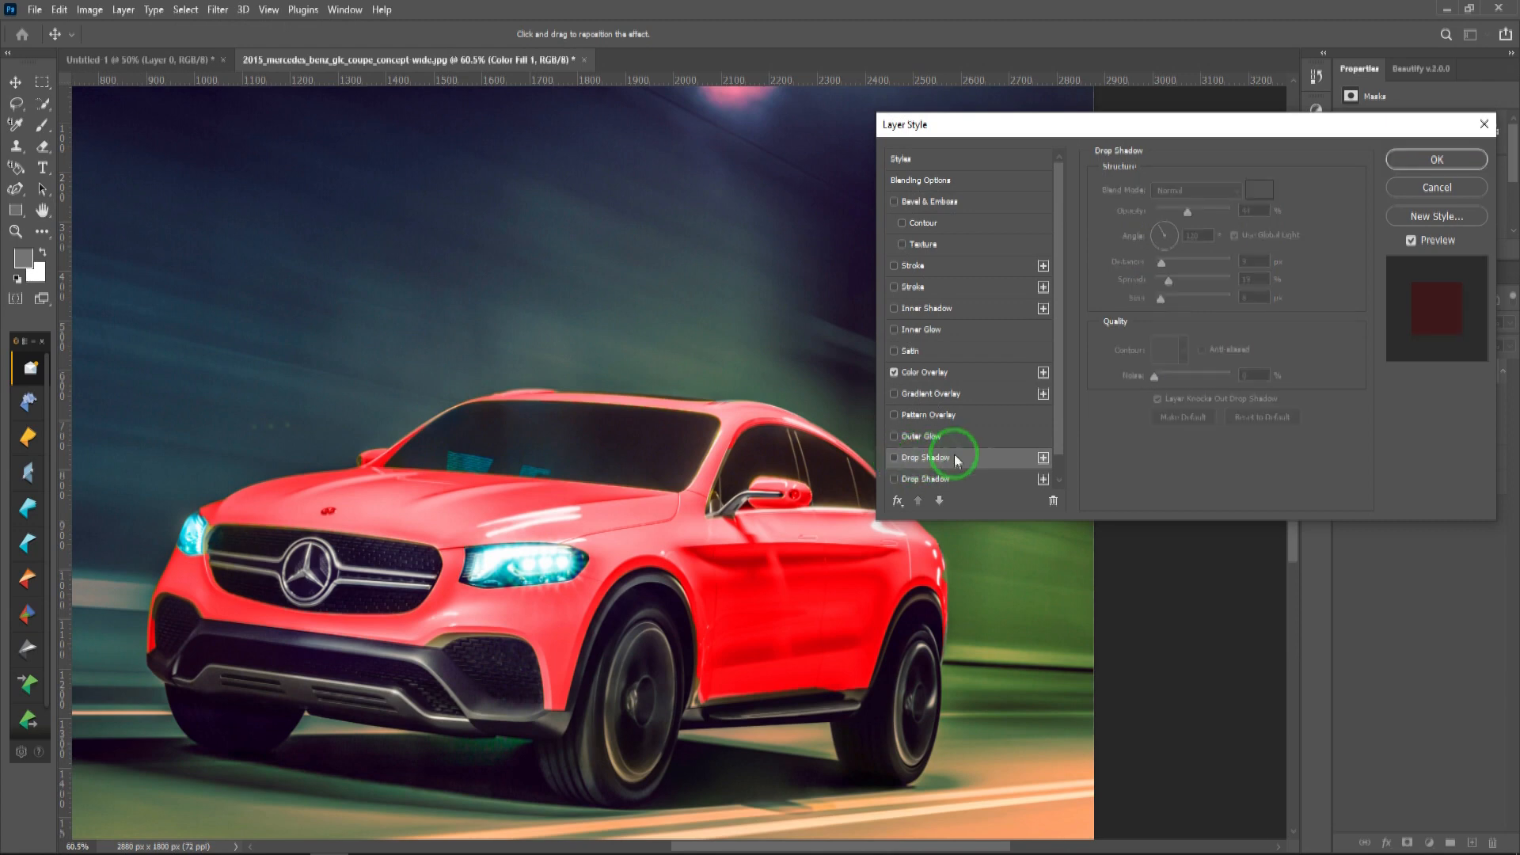
Step: Apply the layer style and compare the car with the fill layer's effects hidden and shown
click(1437, 160)
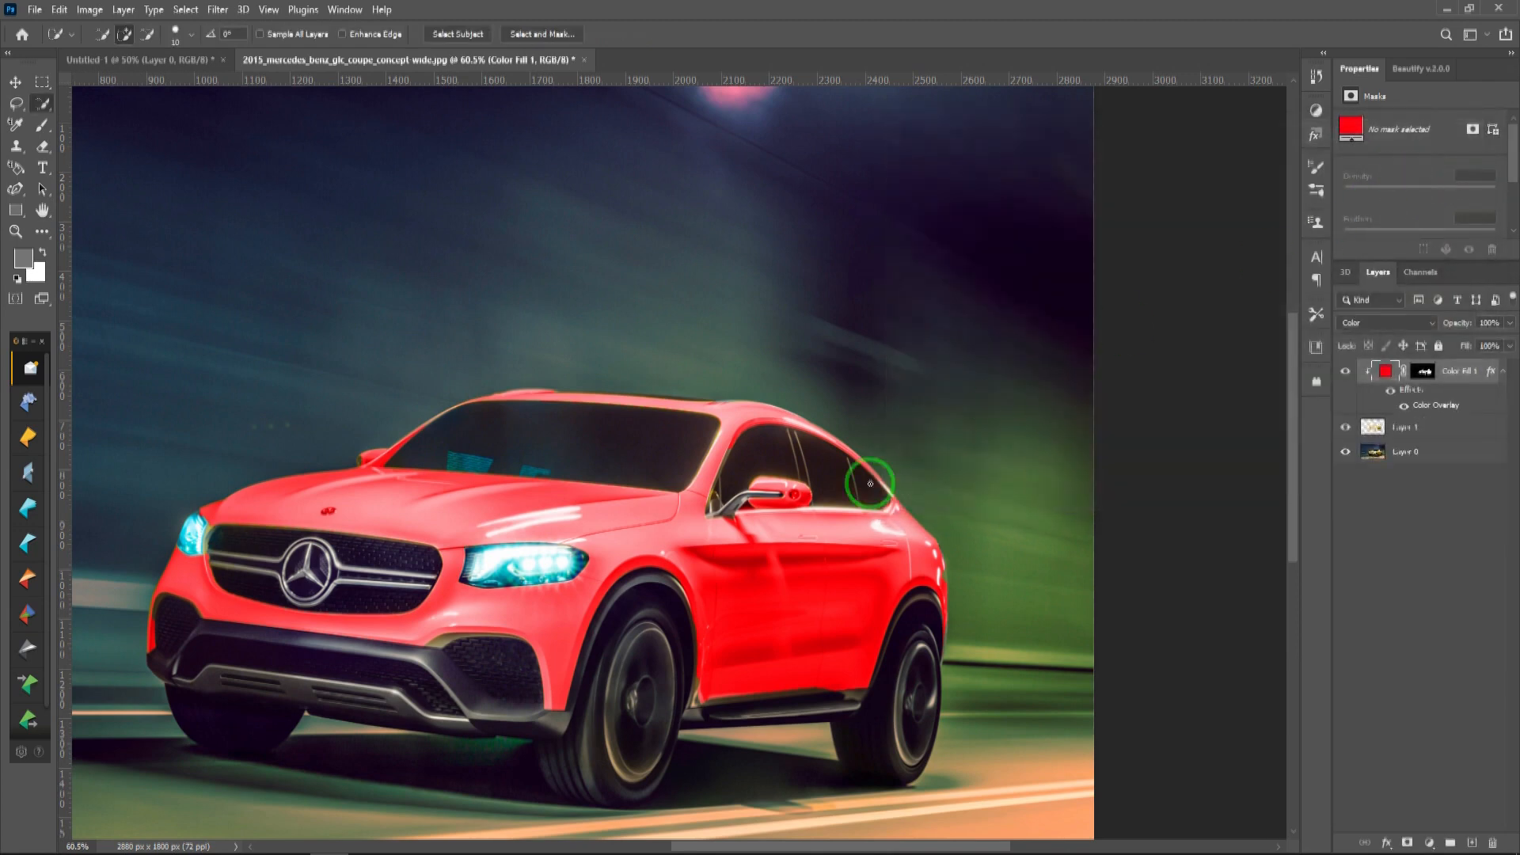
click(1391, 392)
click(1392, 393)
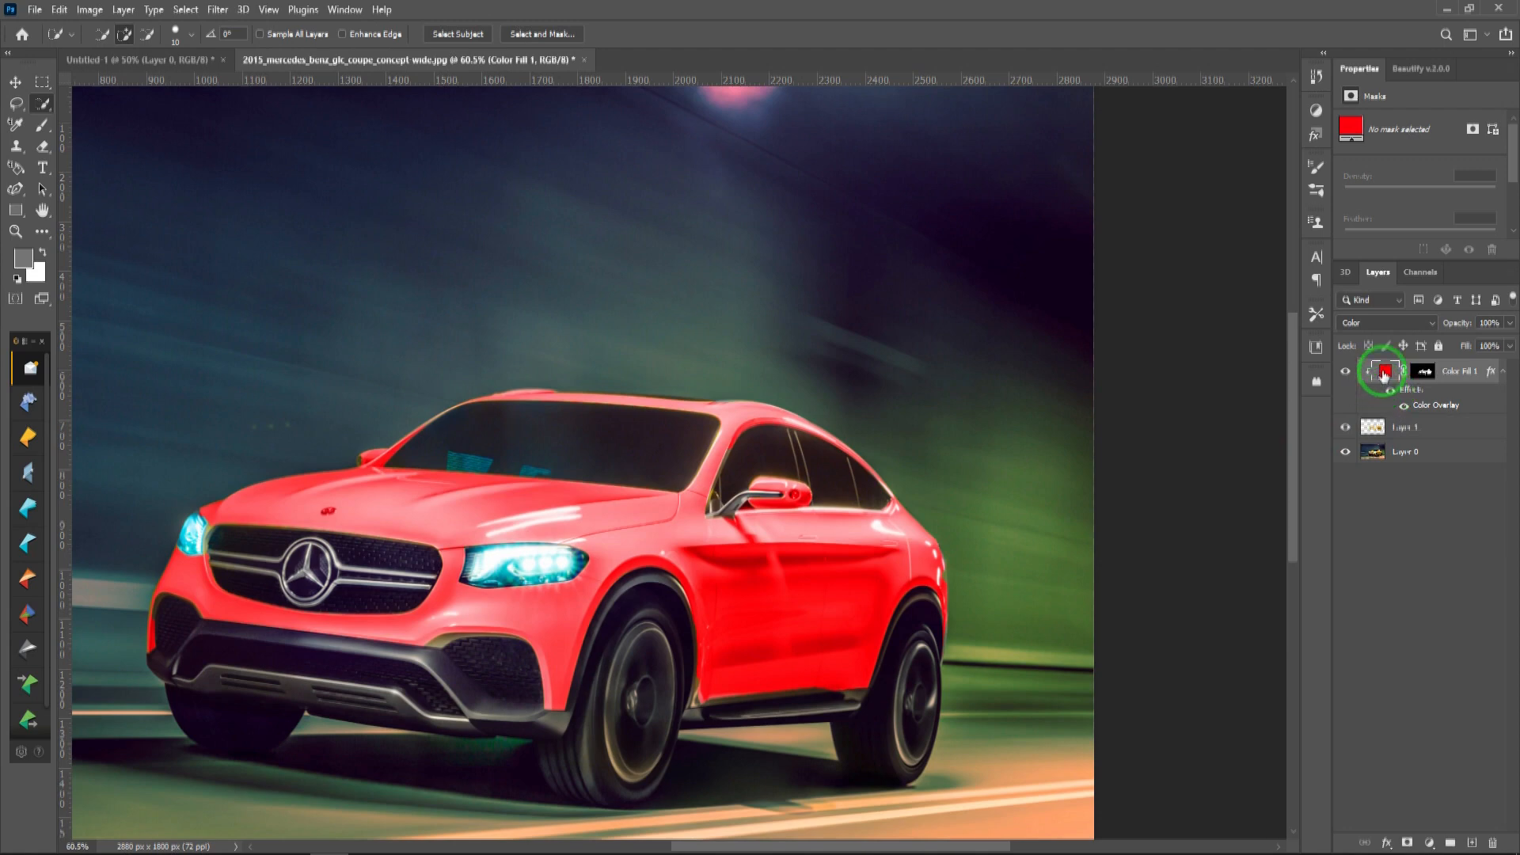
Step: Try a near-black color, #070001, for the fill layer and discard the change
double_click(1384, 372)
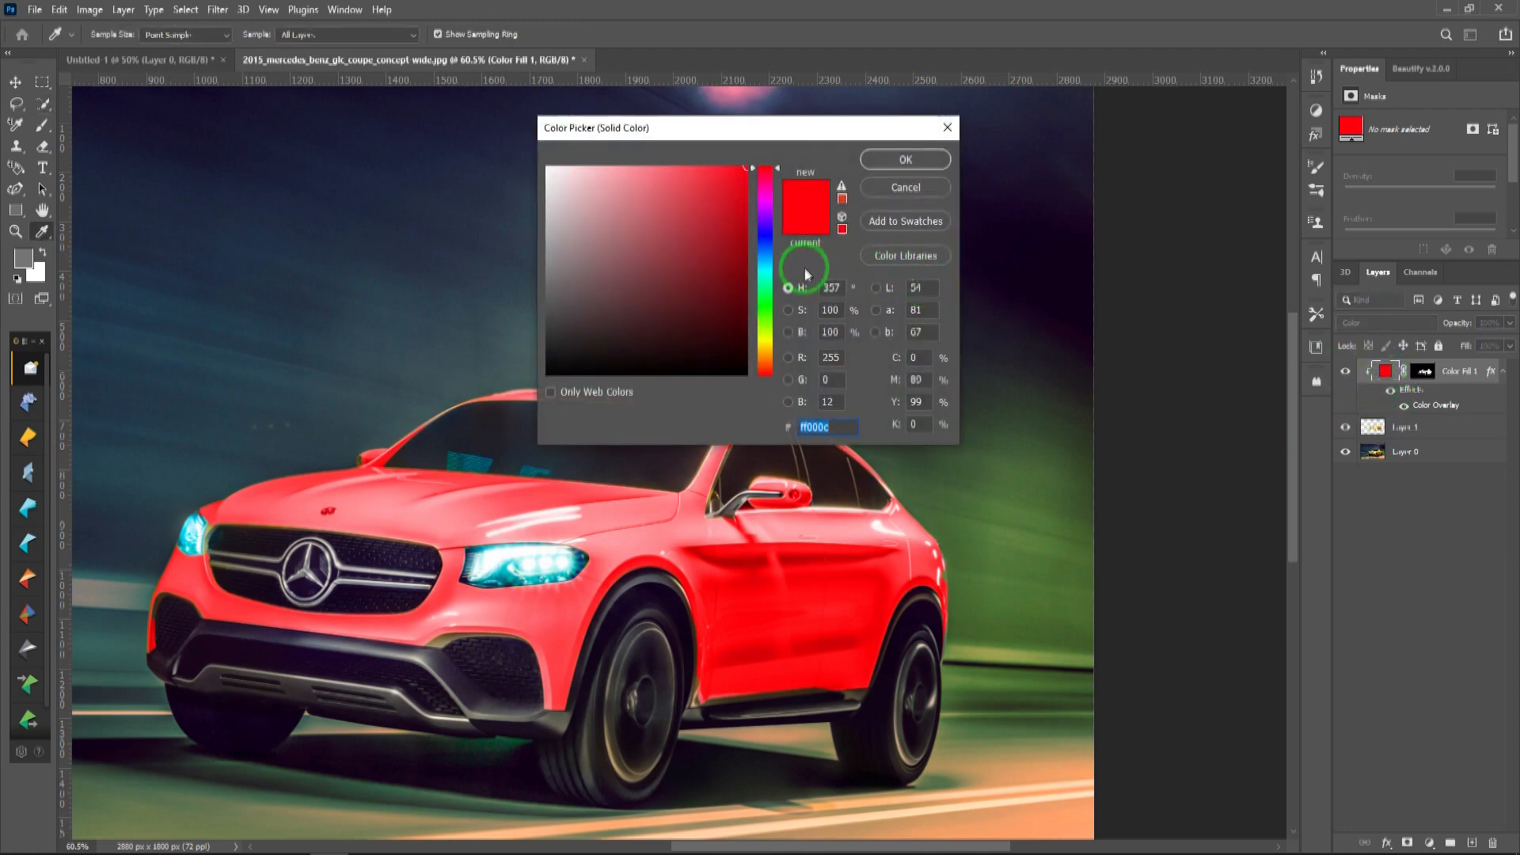
click(730, 368)
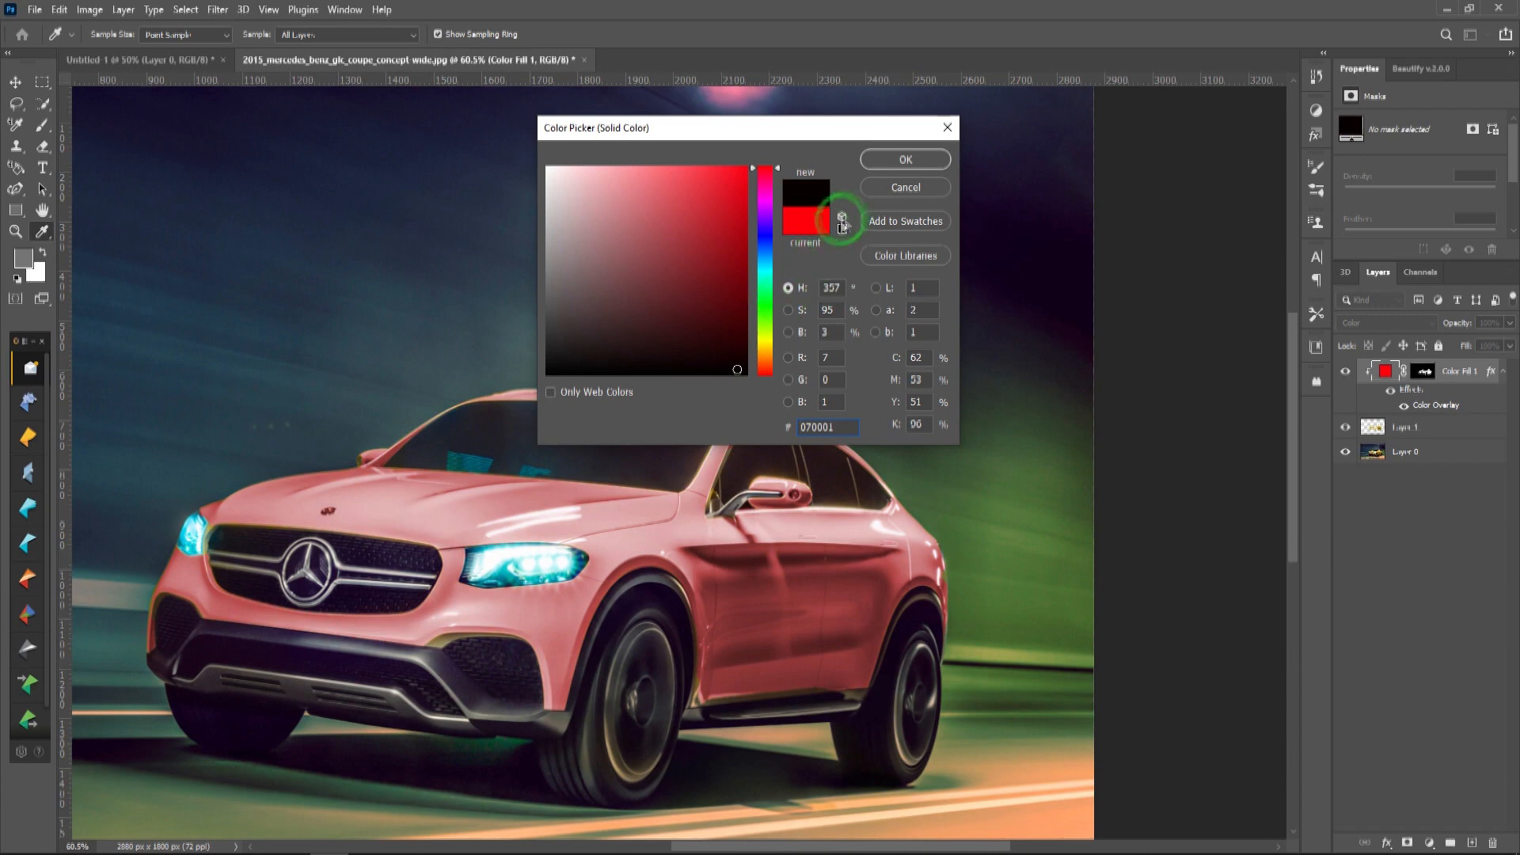
click(920, 188)
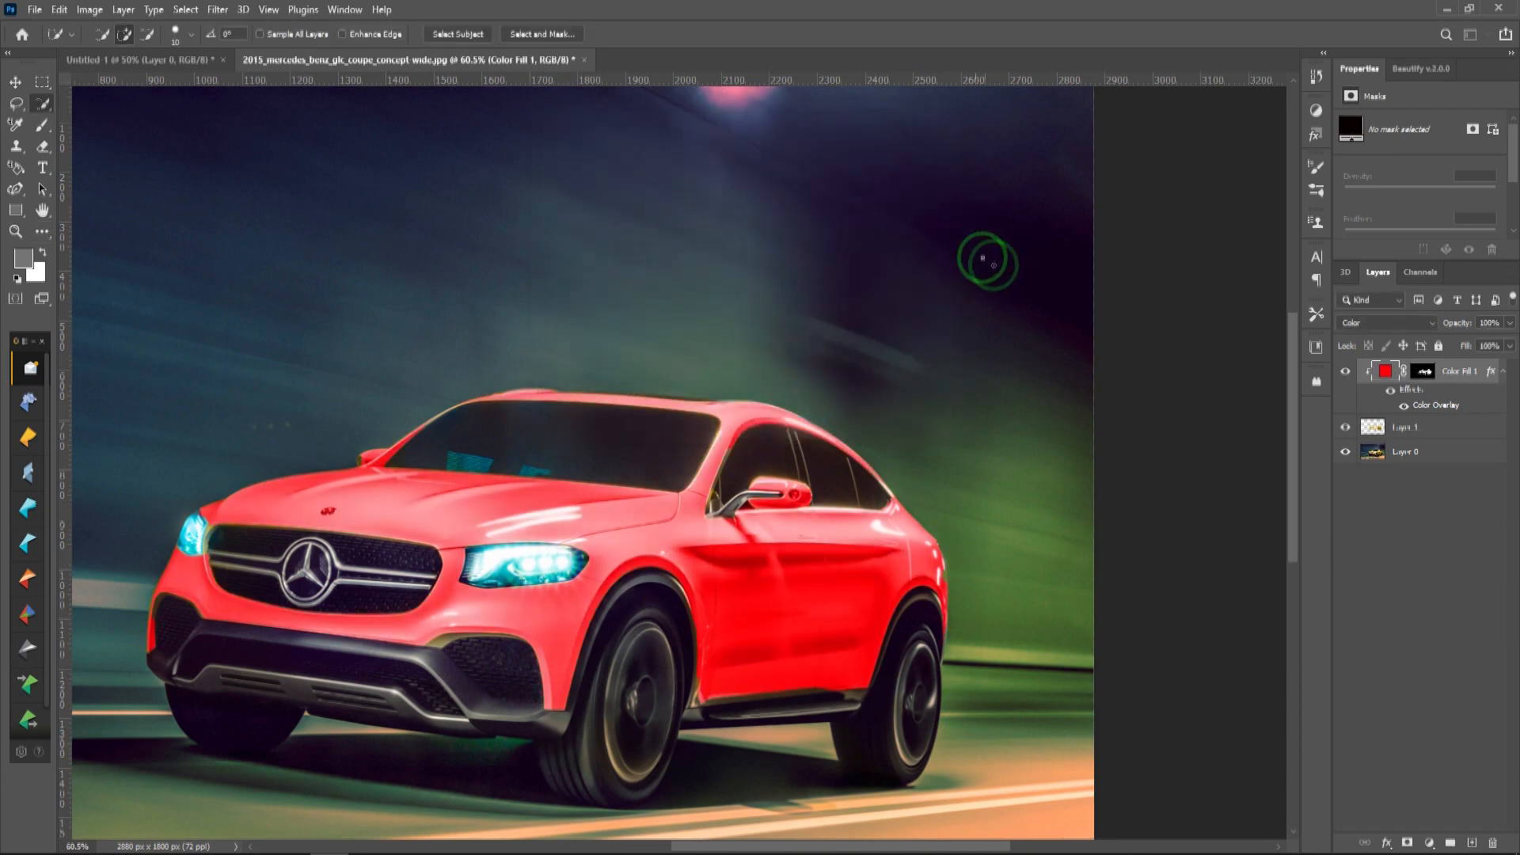
Step: Try a near-black color, #060101, for the fill layer's Color Overlay
double_click(1462, 394)
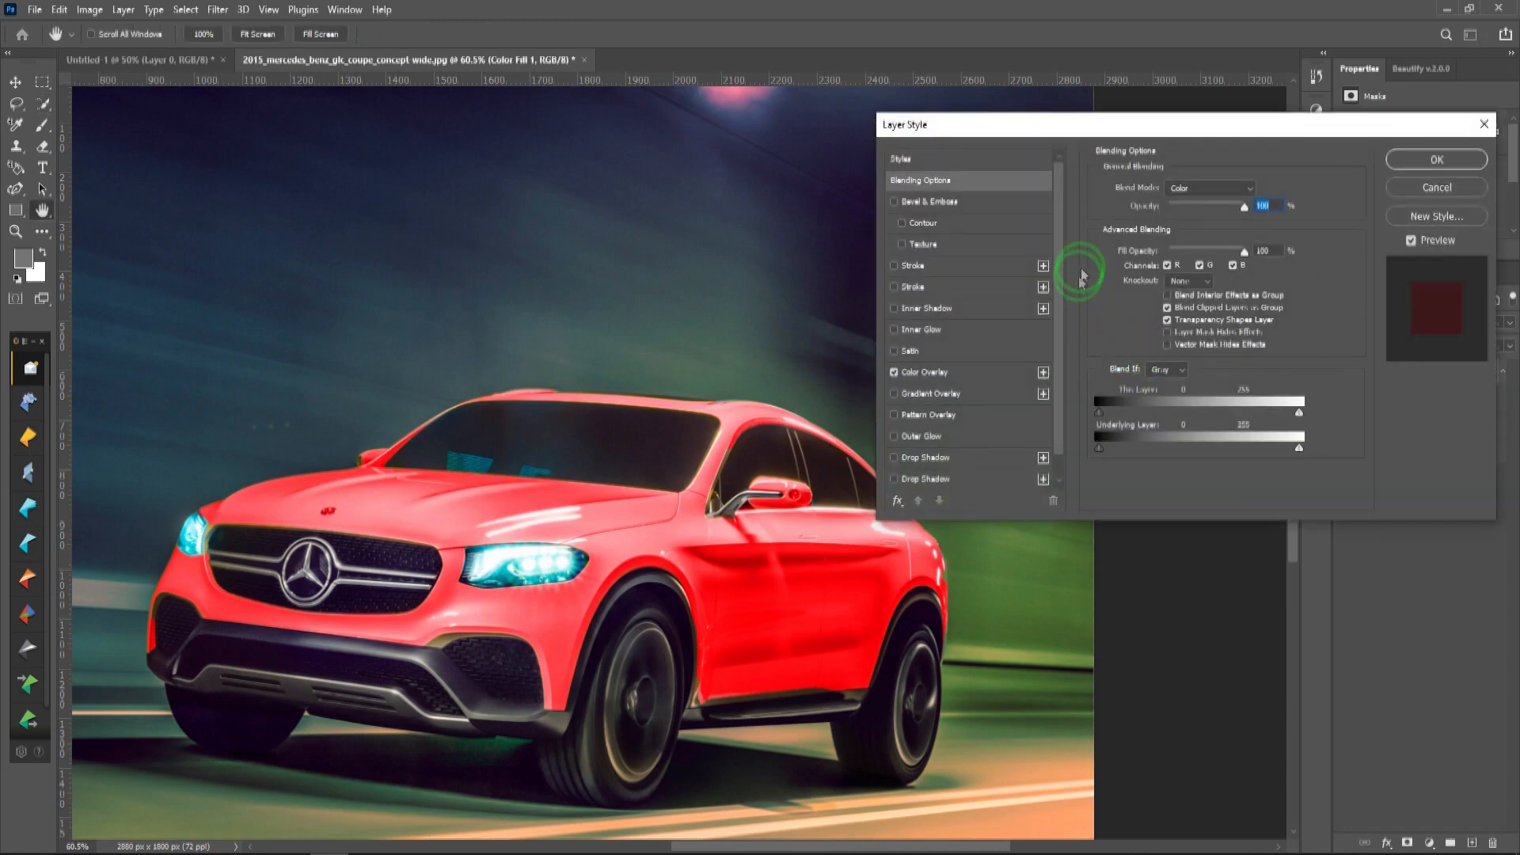
click(938, 372)
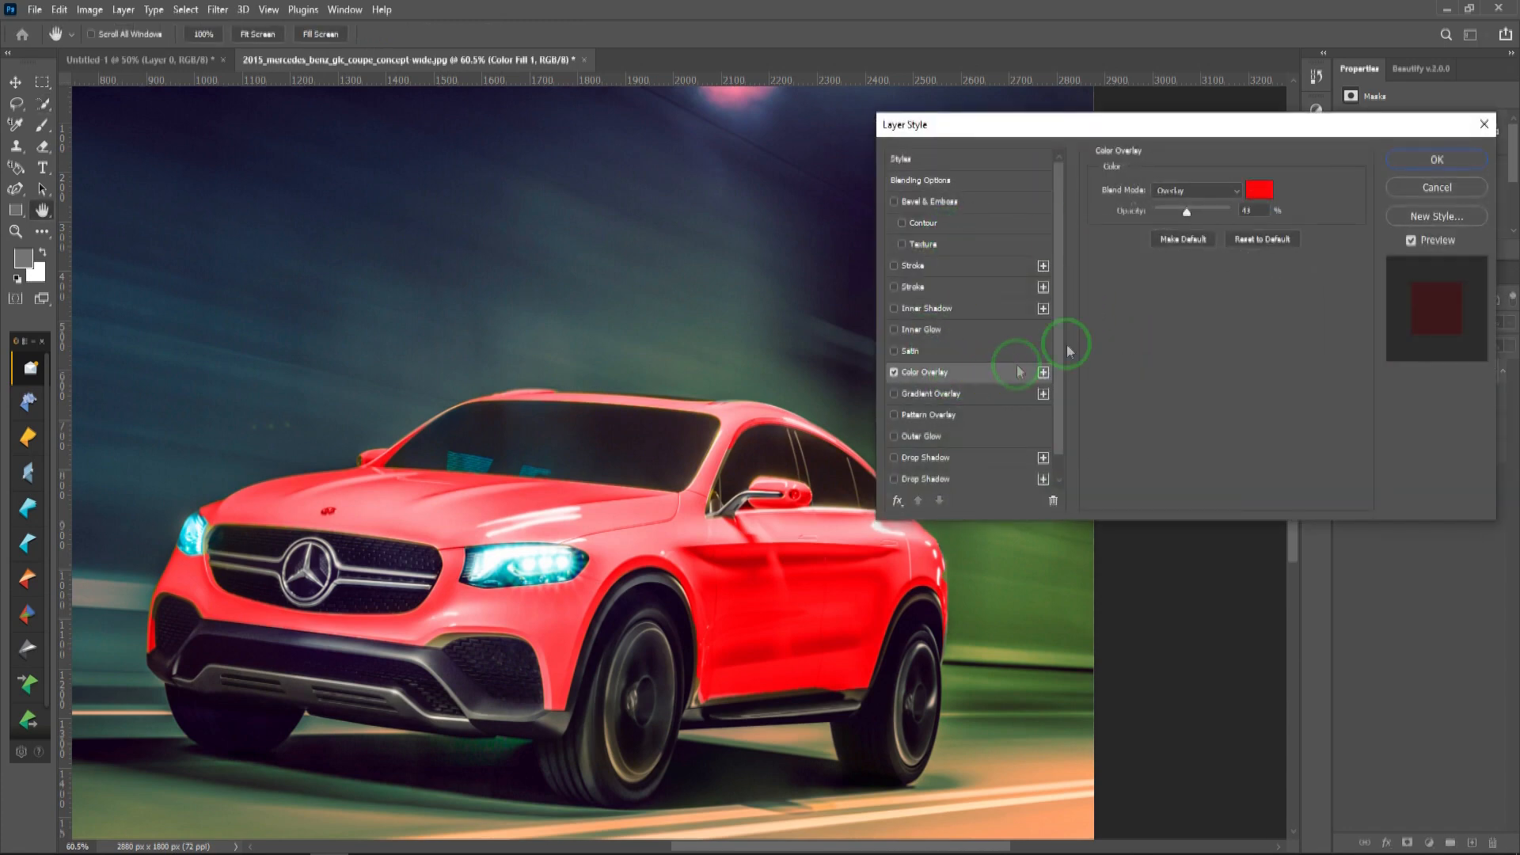
click(1256, 194)
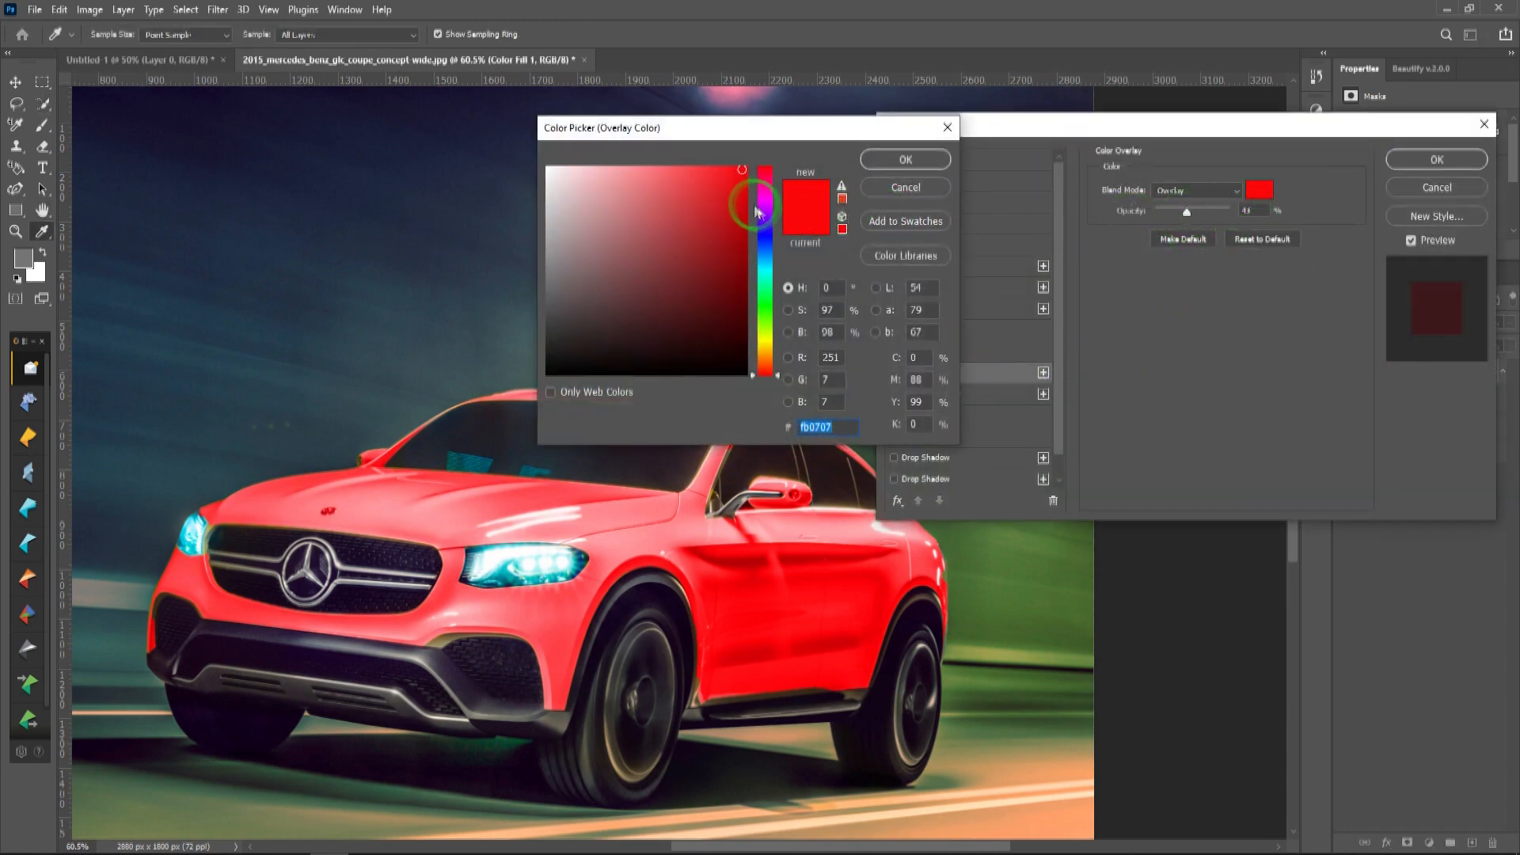
drag(750, 170, 726, 371)
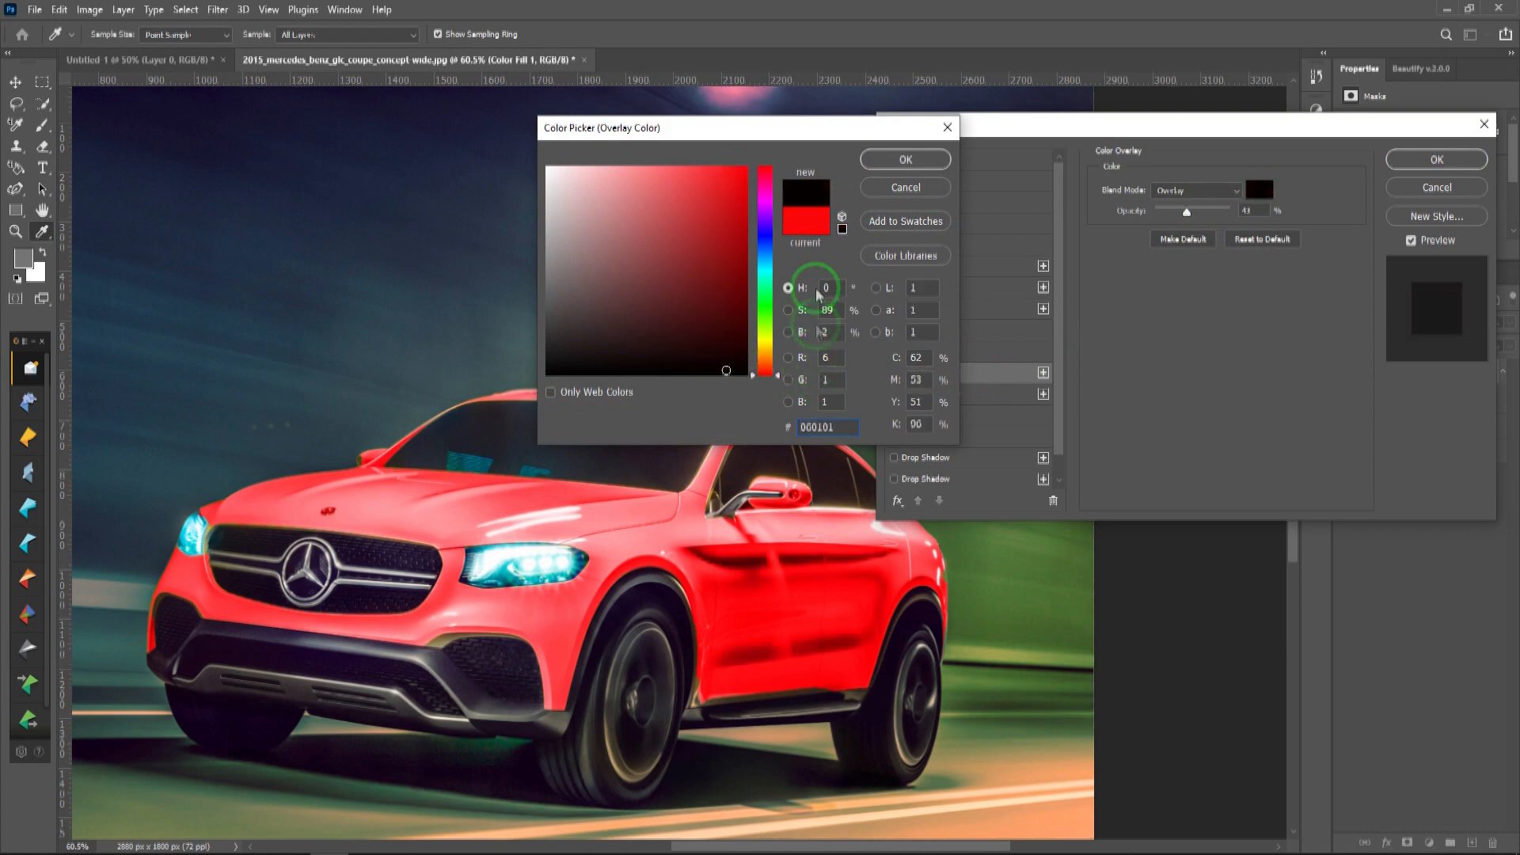
click(906, 159)
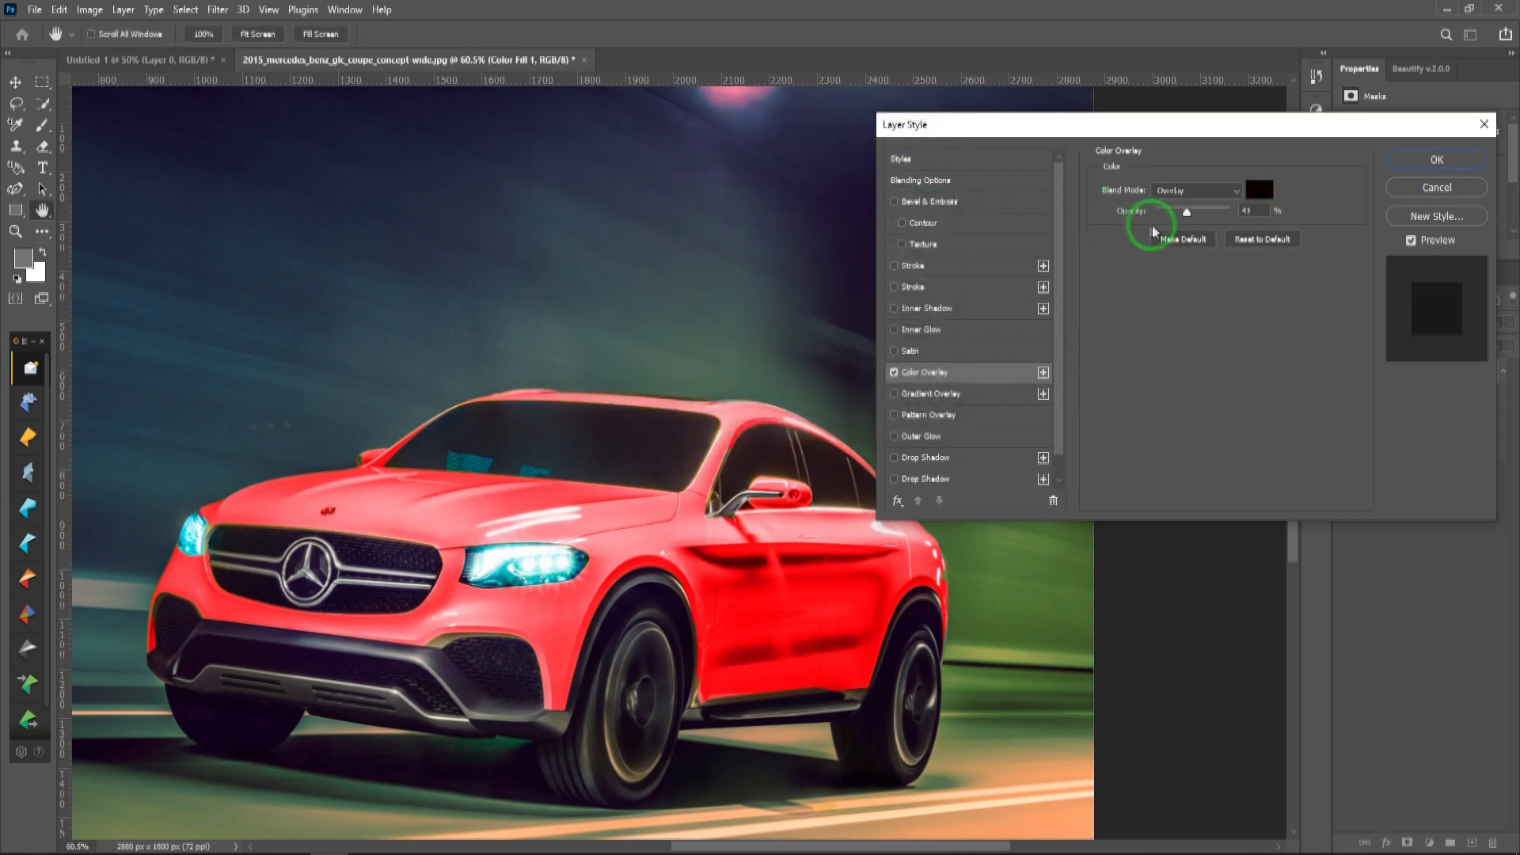
Step: Preview other blend modes for the fill layer in its blending options and discard the layer style changes
click(918, 184)
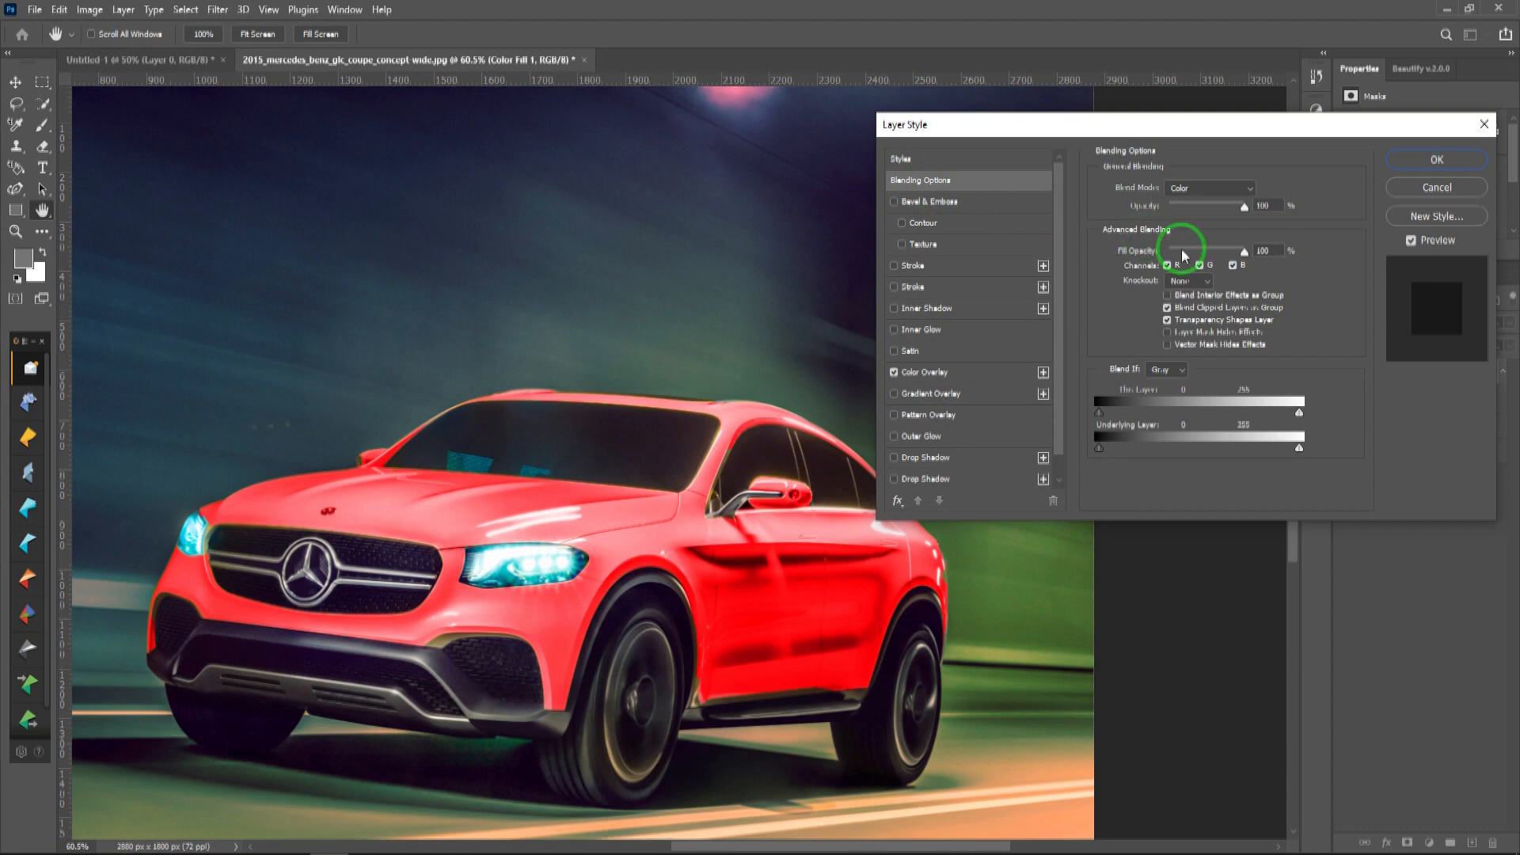
click(1218, 195)
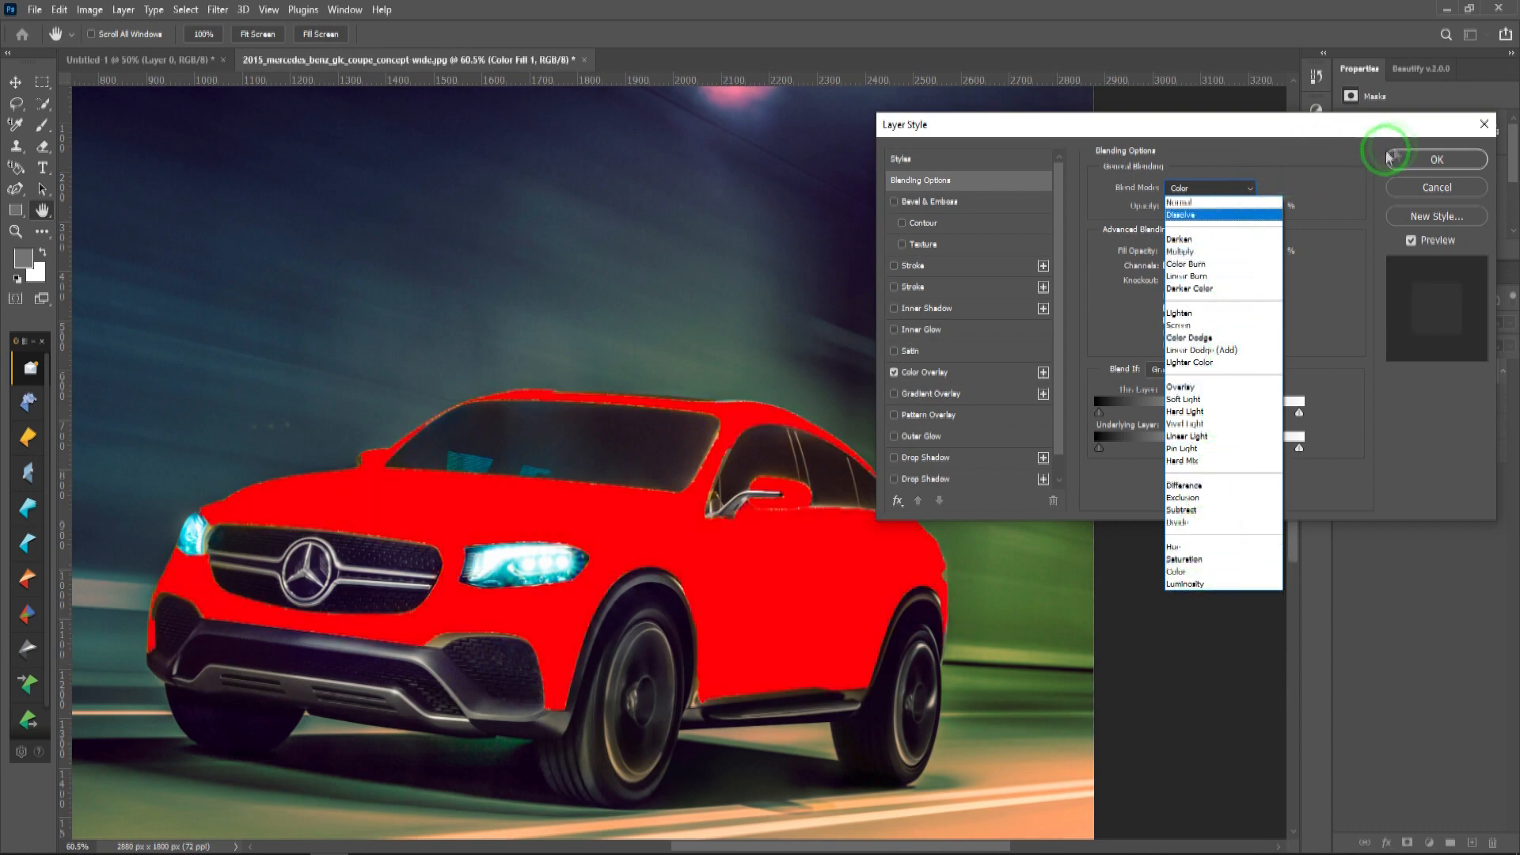
click(1362, 157)
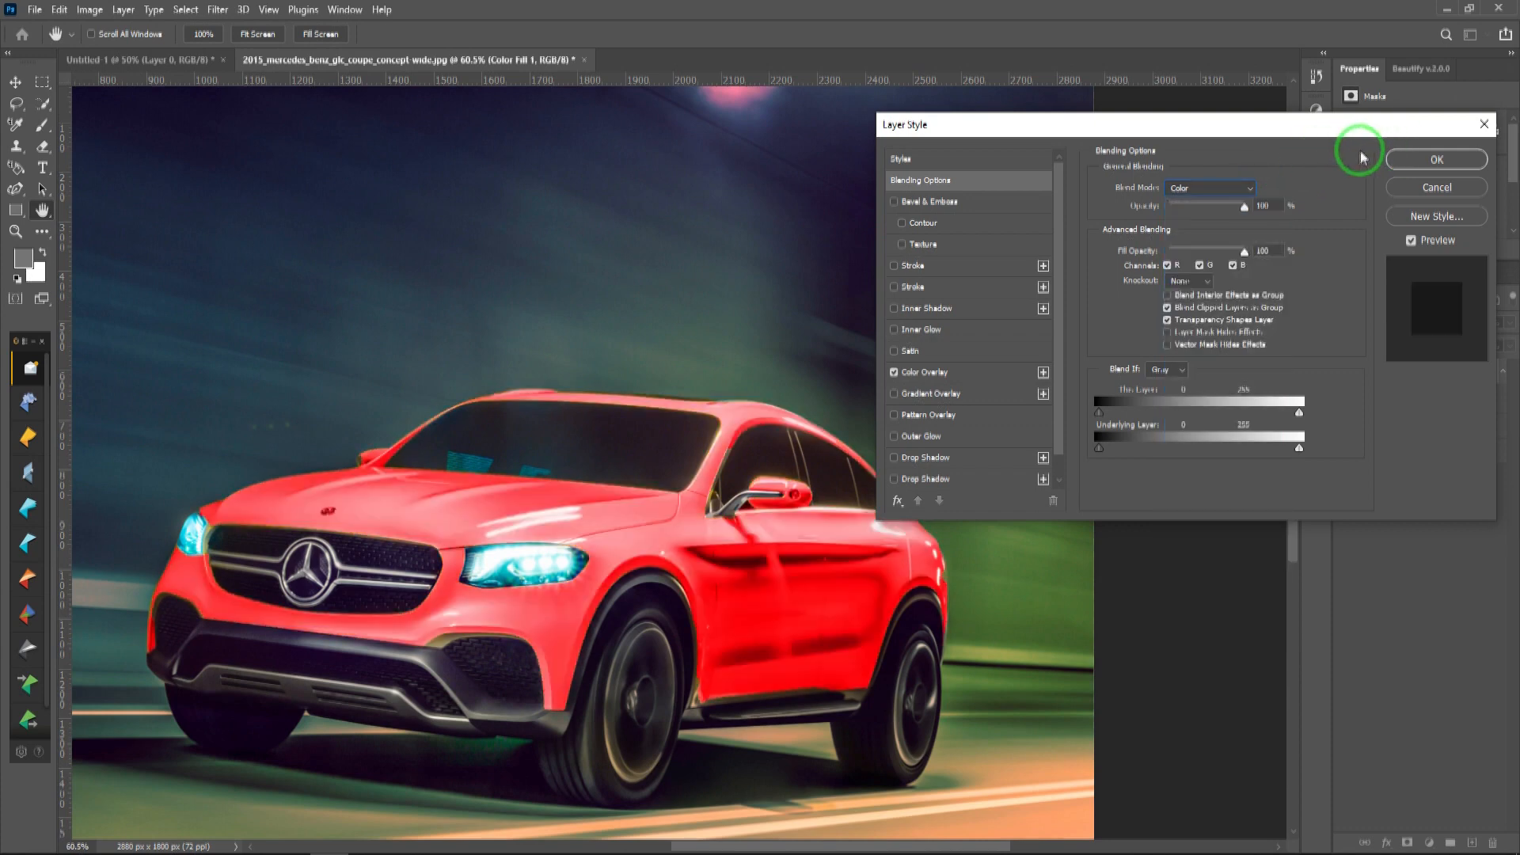
click(1426, 193)
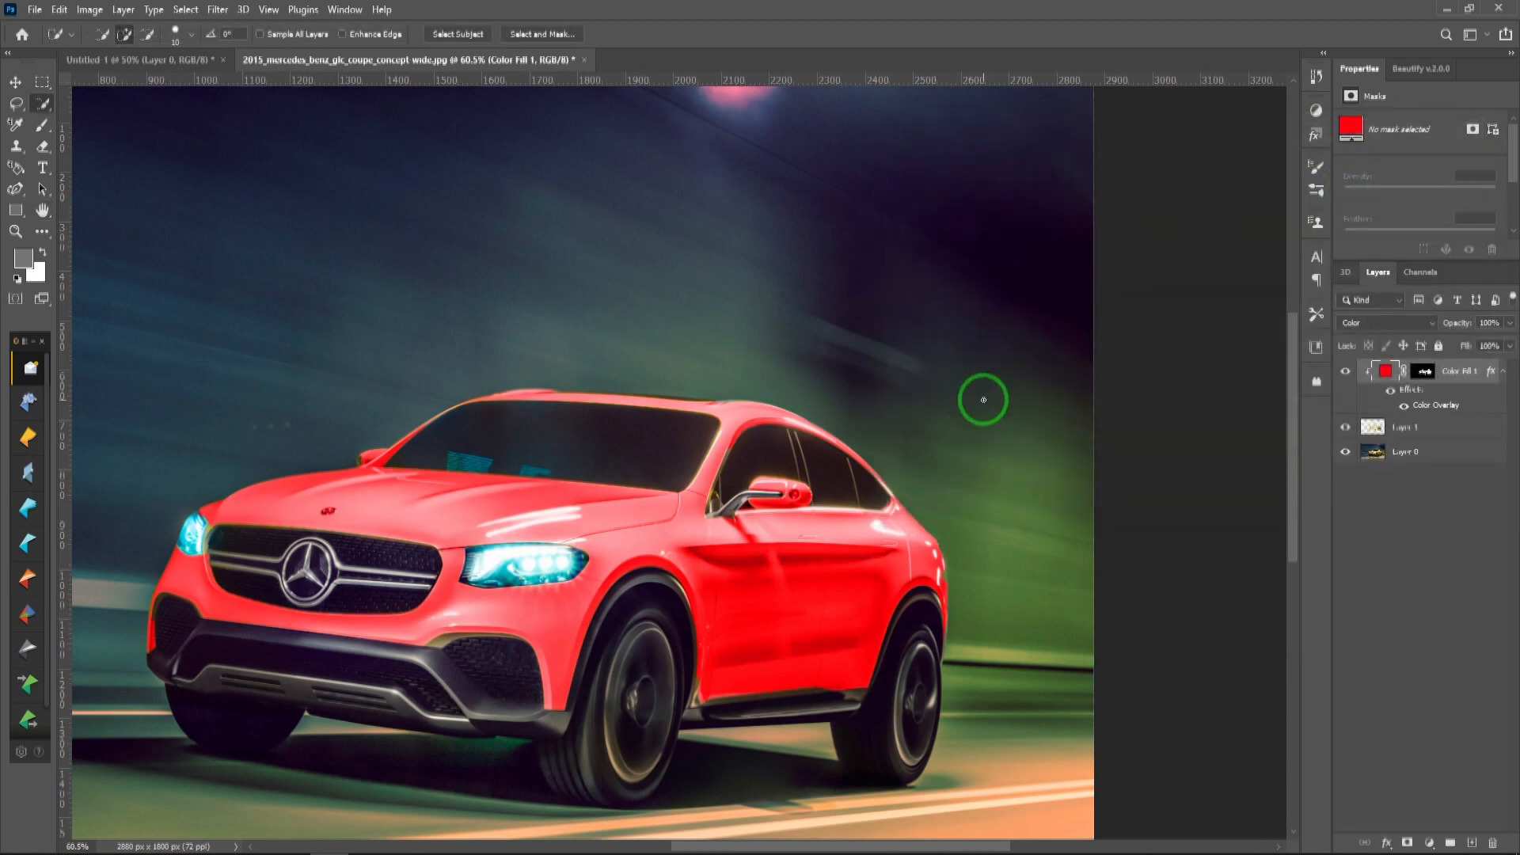